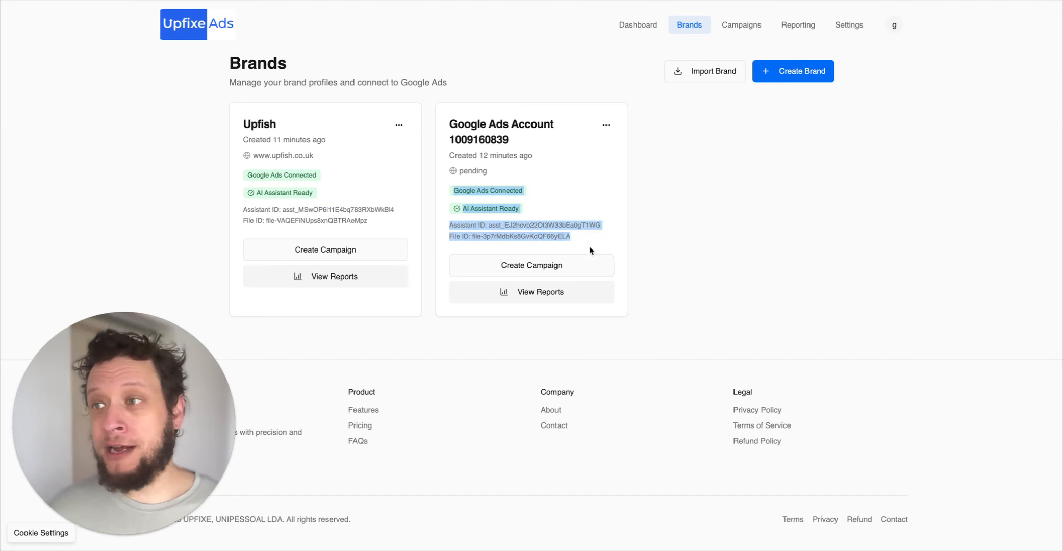
pyautogui.click(588, 238)
pyautogui.click(480, 173)
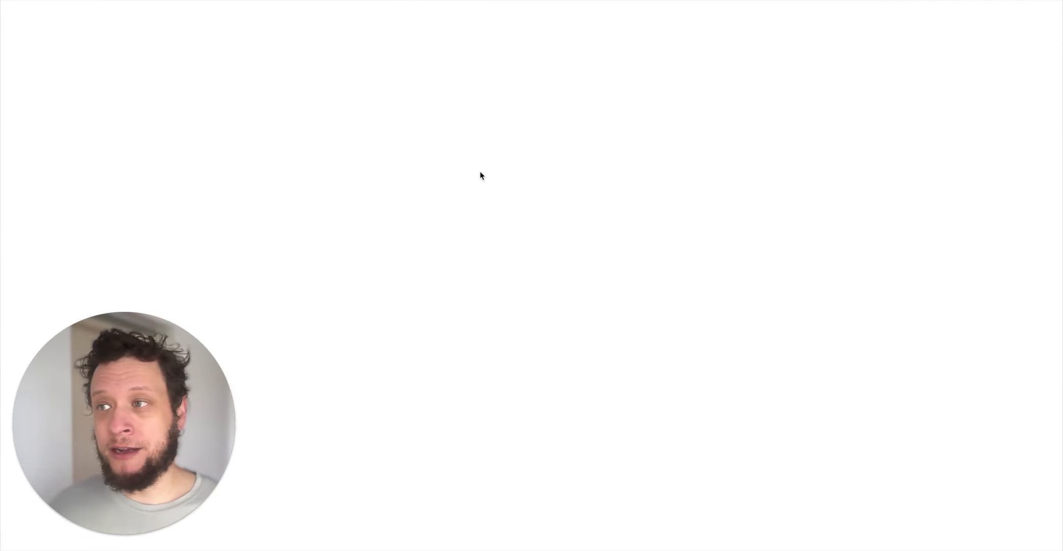
pyautogui.press('super+Left')
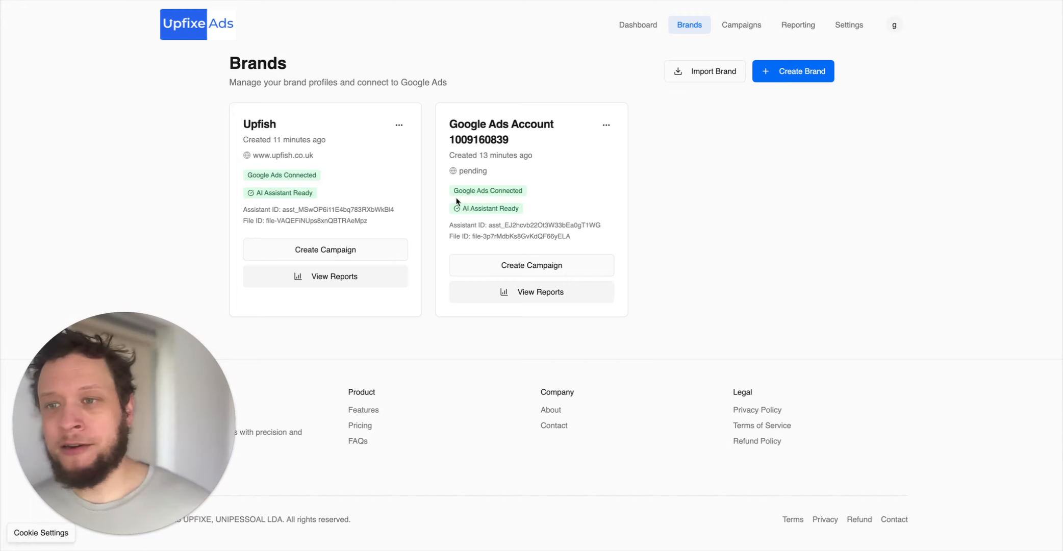
# Step: Start a new campaign from the Campaigns page and choose the Google Ads Account brand for it
pyautogui.click(733, 27)
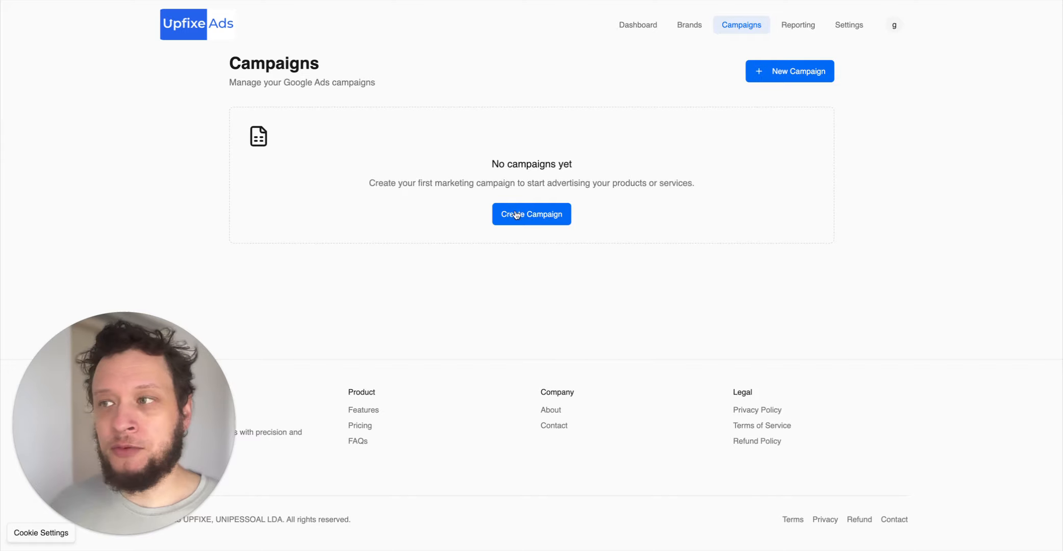
pyautogui.click(516, 214)
pyautogui.click(481, 150)
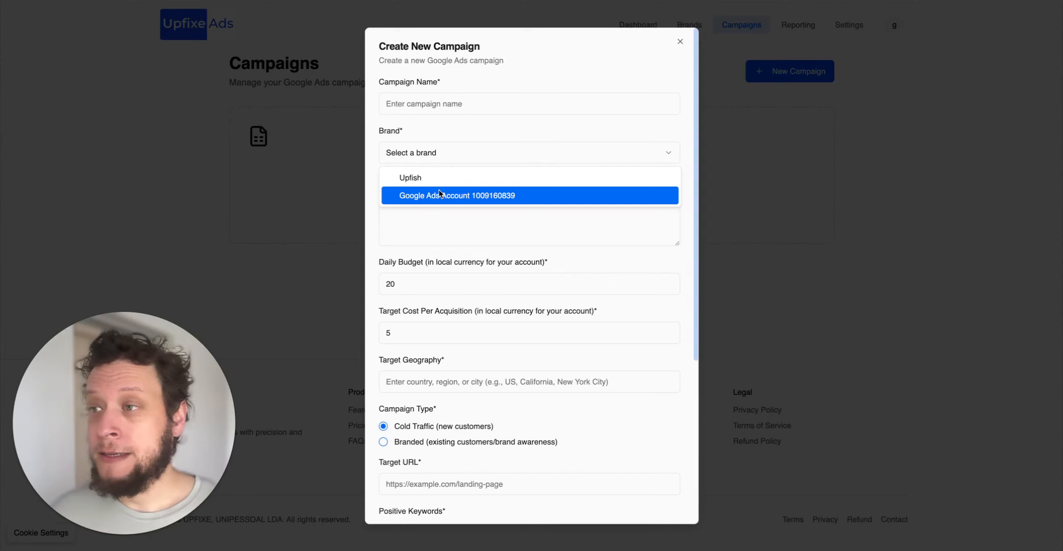
pyautogui.click(442, 197)
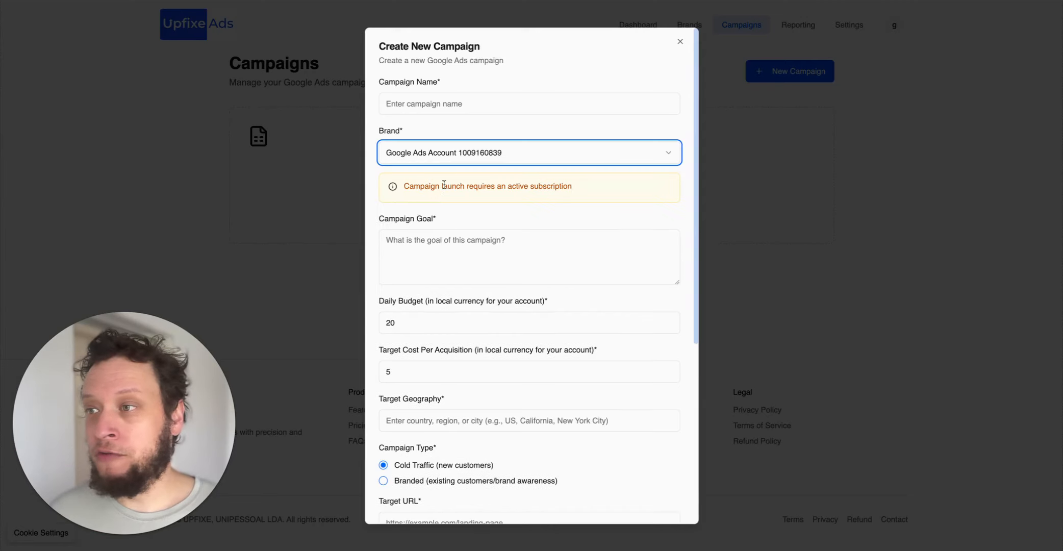
# Step: Enter "Upfish workshop test" as the campaign name
pyautogui.click(451, 98)
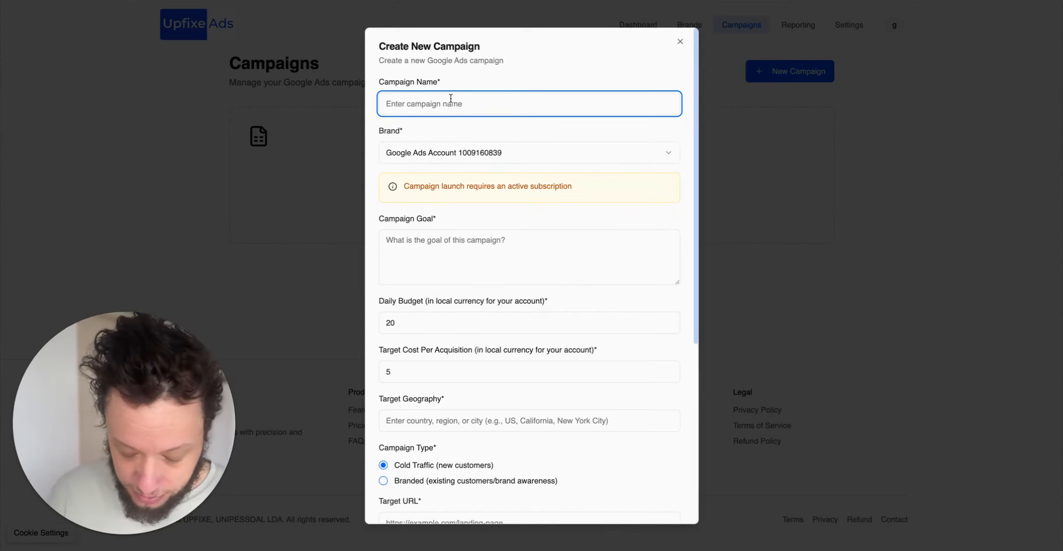
pyautogui.write('Upfish workshopt ')
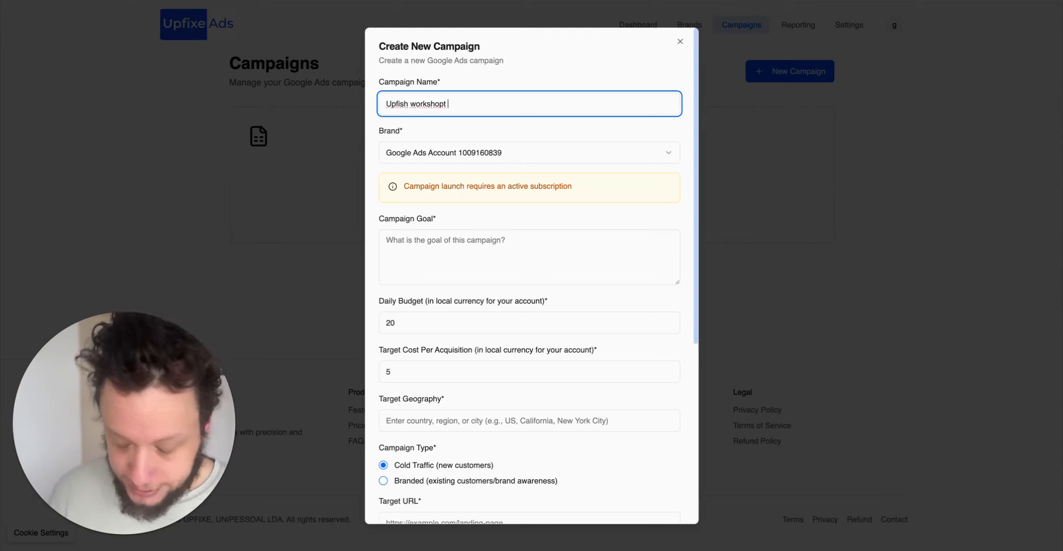
pyautogui.write('test')
pyautogui.press('BackSpace')
pyautogui.press('BackSpace')
pyautogui.press('BackSpace')
pyautogui.press('BackSpace')
pyautogui.press('BackSpace')
pyautogui.press('BackSpace')
pyautogui.write('test')
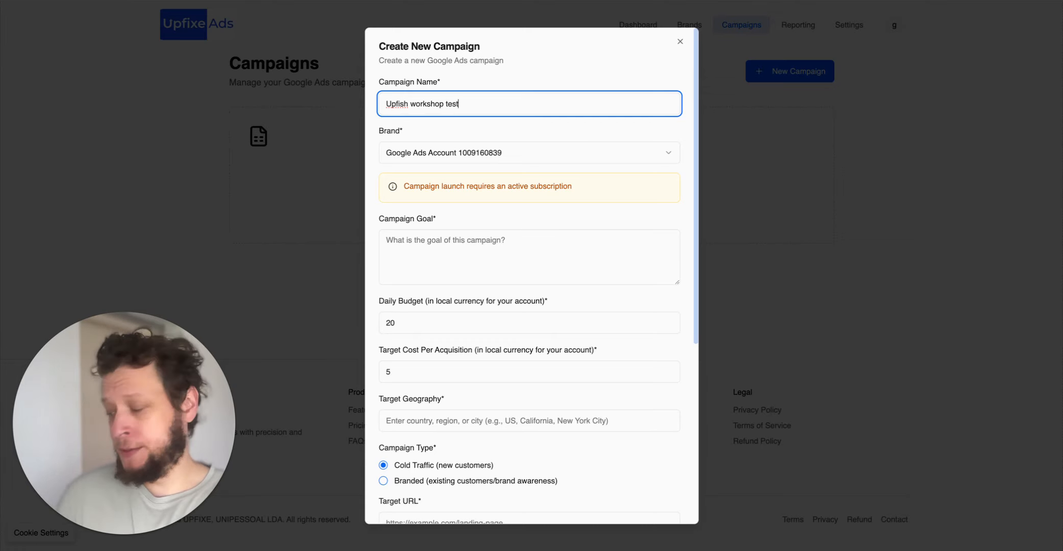
pyautogui.tripleClick(415, 103)
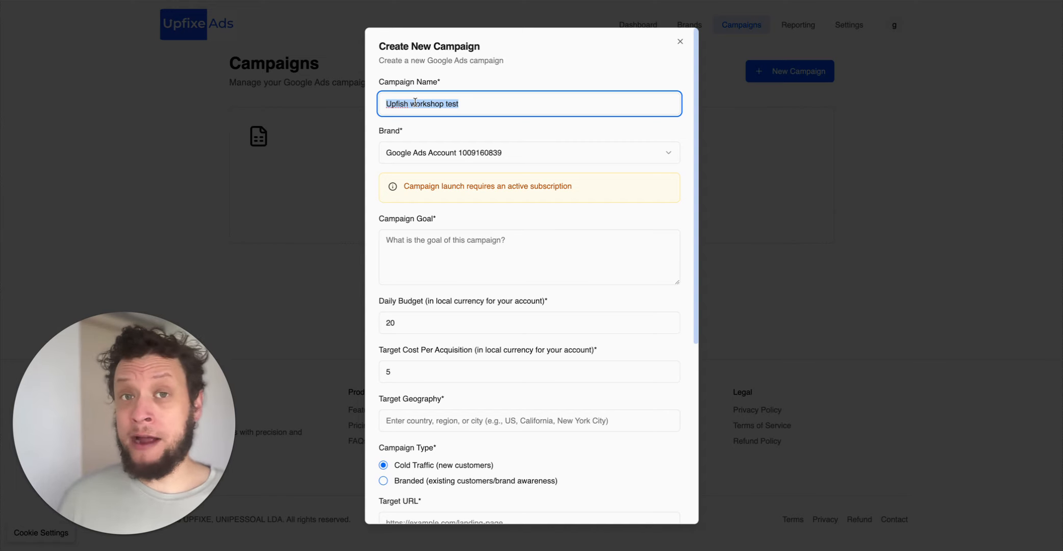
pyautogui.click(466, 102)
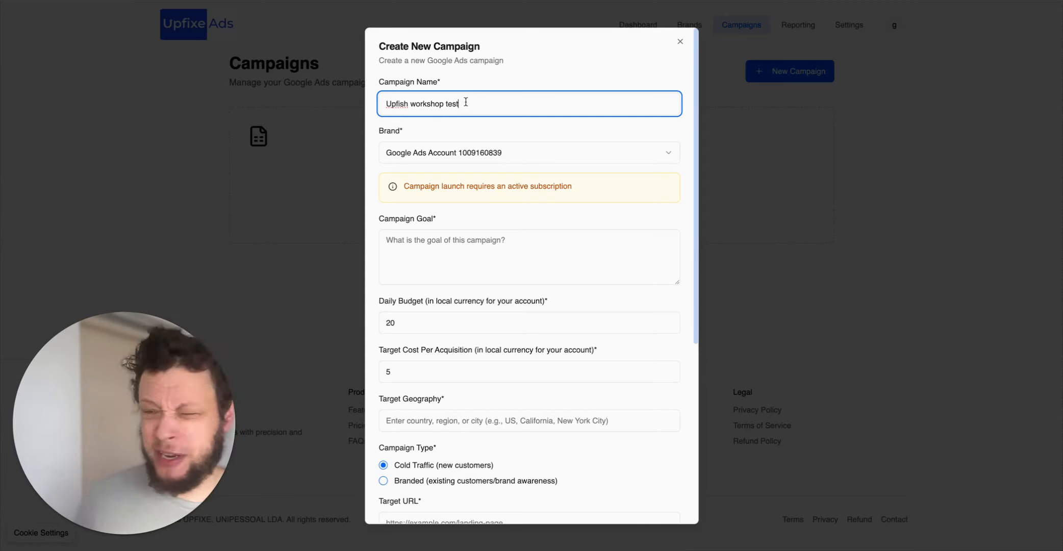
pyautogui.write('v0.1')
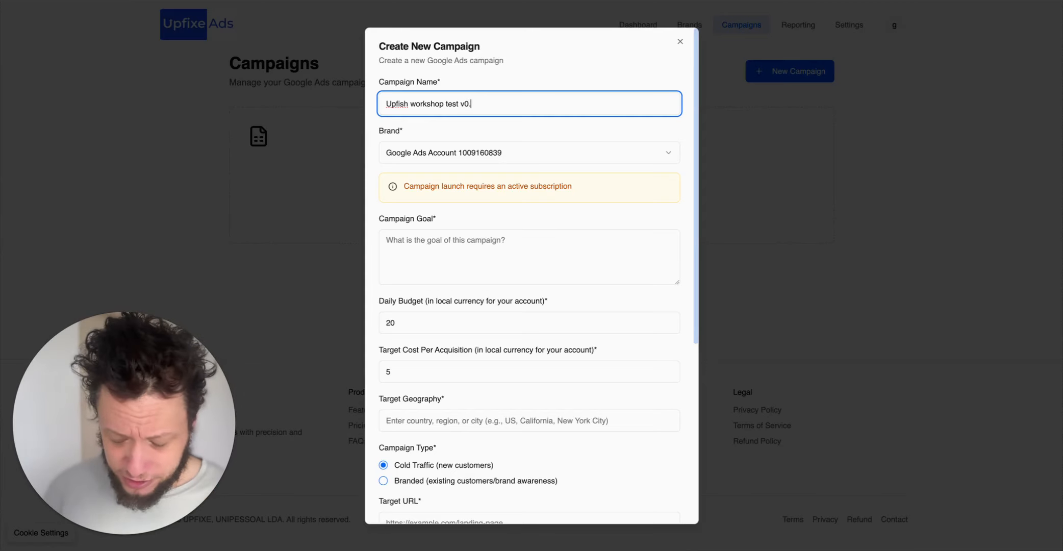
pyautogui.press('BackSpace')
pyautogui.press('BackSpace')
pyautogui.press('BackSpace')
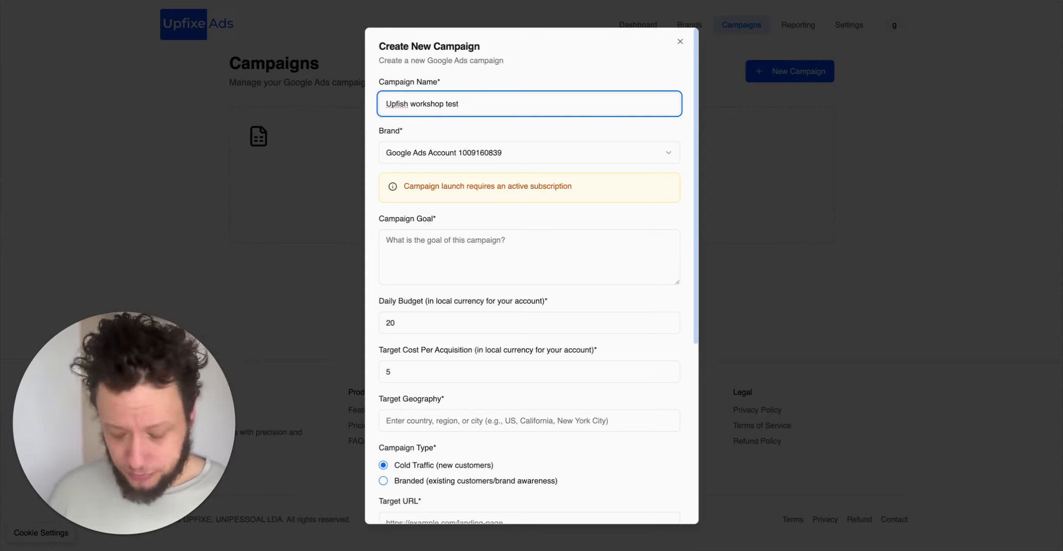
pyautogui.write('t yeeye')
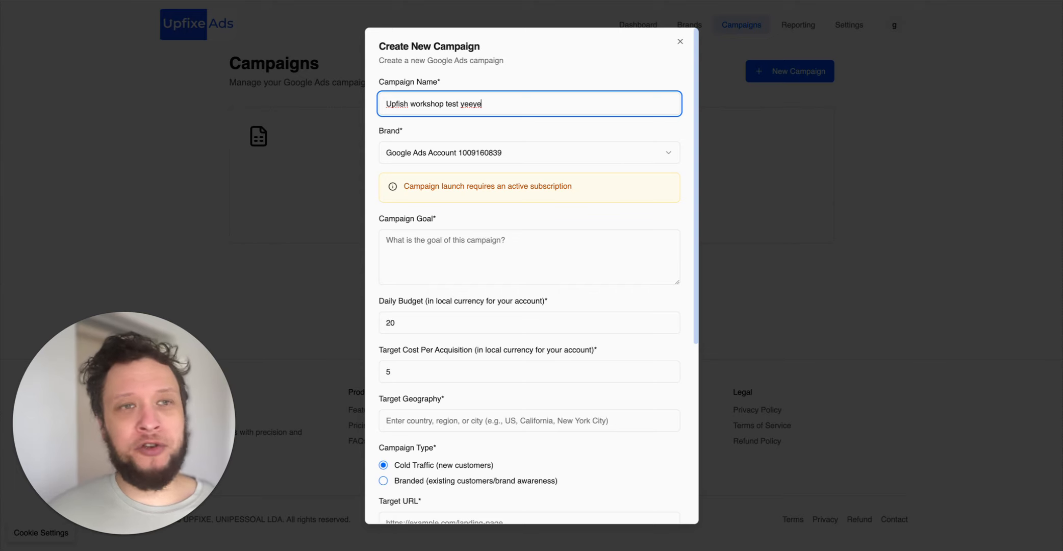
pyautogui.press('BackSpace')
pyautogui.press('BackSpace')
pyautogui.press('BackSpace')
pyautogui.press('BackSpace')
pyautogui.press('BackSpace')
pyautogui.press('BackSpace')
pyautogui.press('BackSpace')
pyautogui.press('BackSpace')
pyautogui.press('BackSpace')
pyautogui.press('BackSpace')
pyautogui.press('BackSpace')
pyautogui.press('BackSpace')
pyautogui.press('BackSpace')
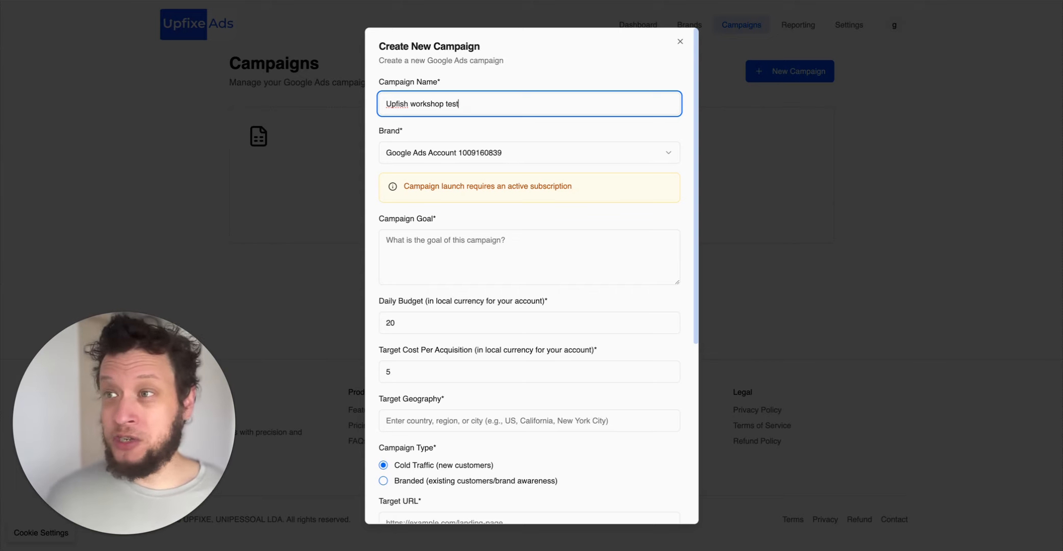
# Step: Replace the campaign name with "Upfish test Workshop UK video webinar"
pyautogui.press('BackSpace')
pyautogui.press('BackSpace')
pyautogui.press('BackSpace')
pyautogui.press('BackSpace')
pyautogui.press('BackSpace')
pyautogui.press('BackSpace')
pyautogui.press('BackSpace')
pyautogui.press('BackSpace')
pyautogui.press('BackSpace')
pyautogui.press('BackSpace')
pyautogui.press('BackSpace')
pyautogui.press('BackSpace')
pyautogui.press('BackSpace')
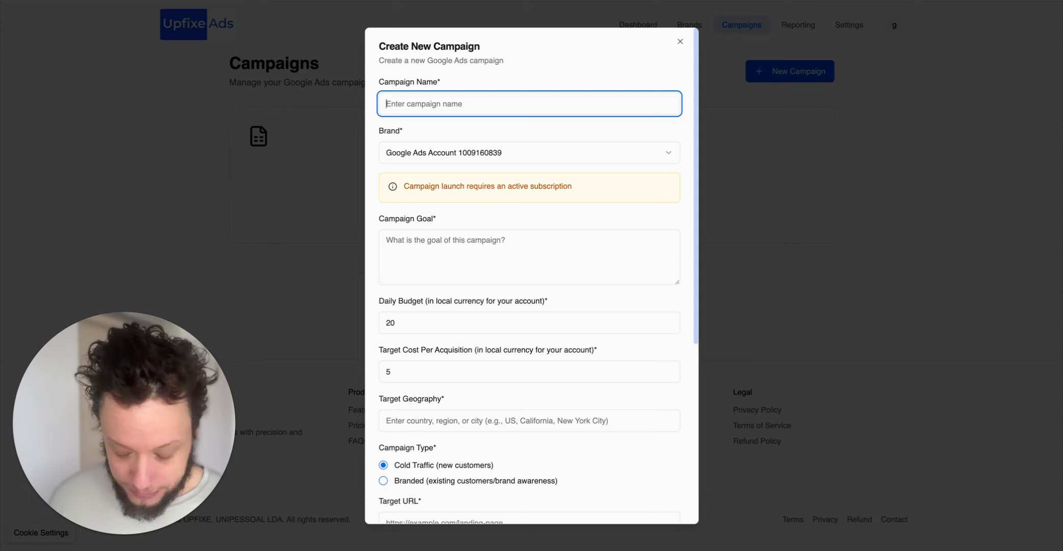
pyautogui.write('Upfish ')
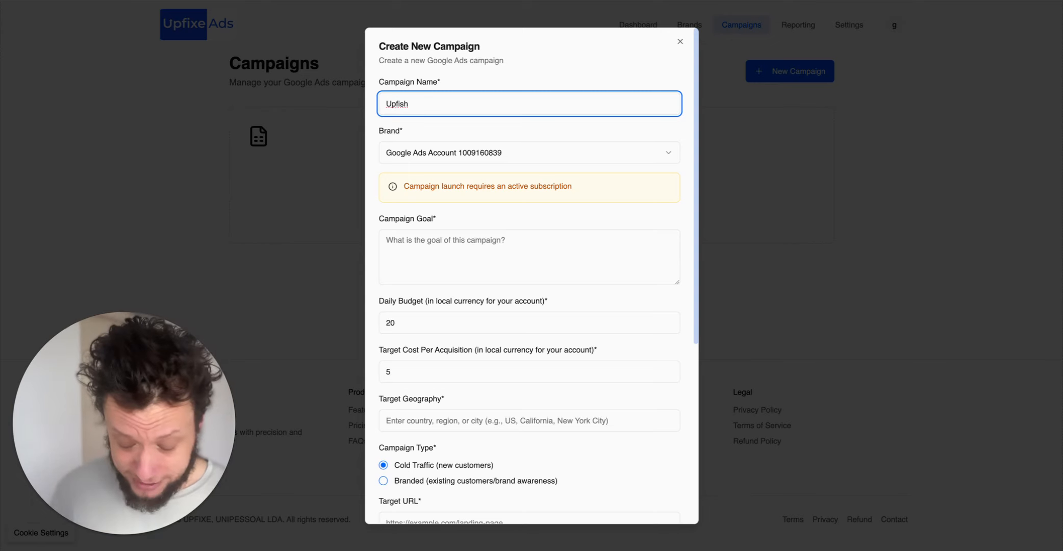
pyautogui.write('test Workshop UK')
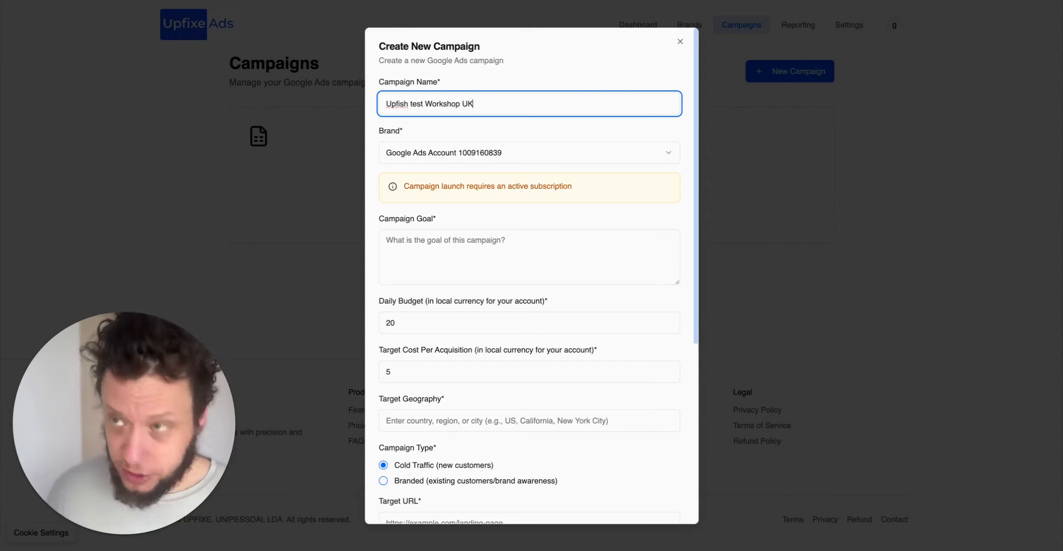
pyautogui.write(' video webina')
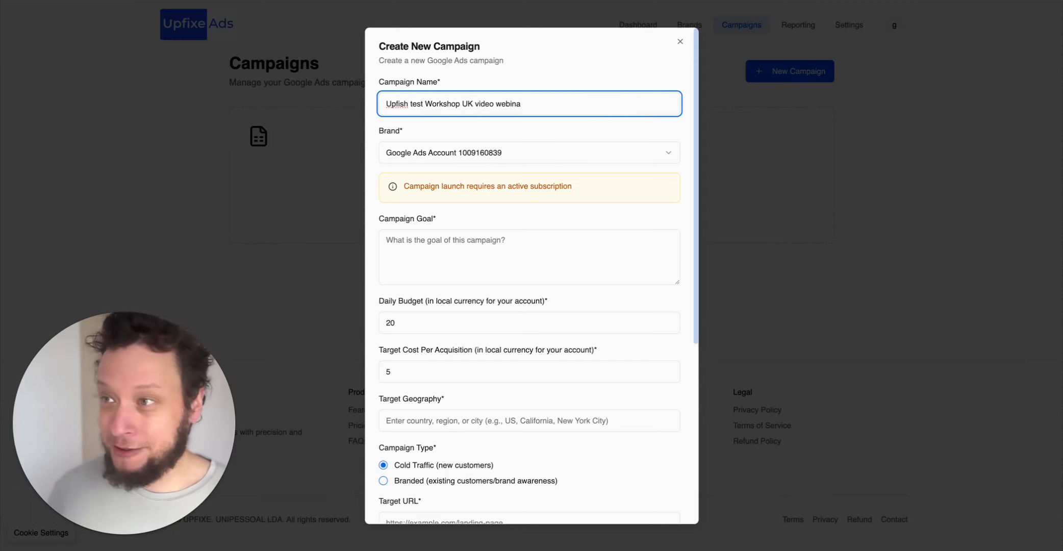
pyautogui.write('r')
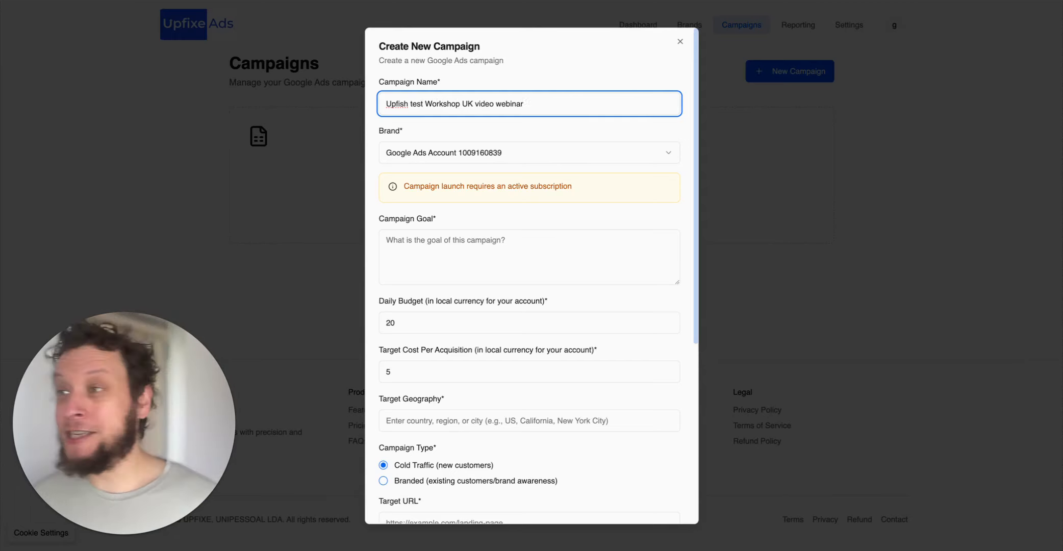
pyautogui.doubleClick(432, 102)
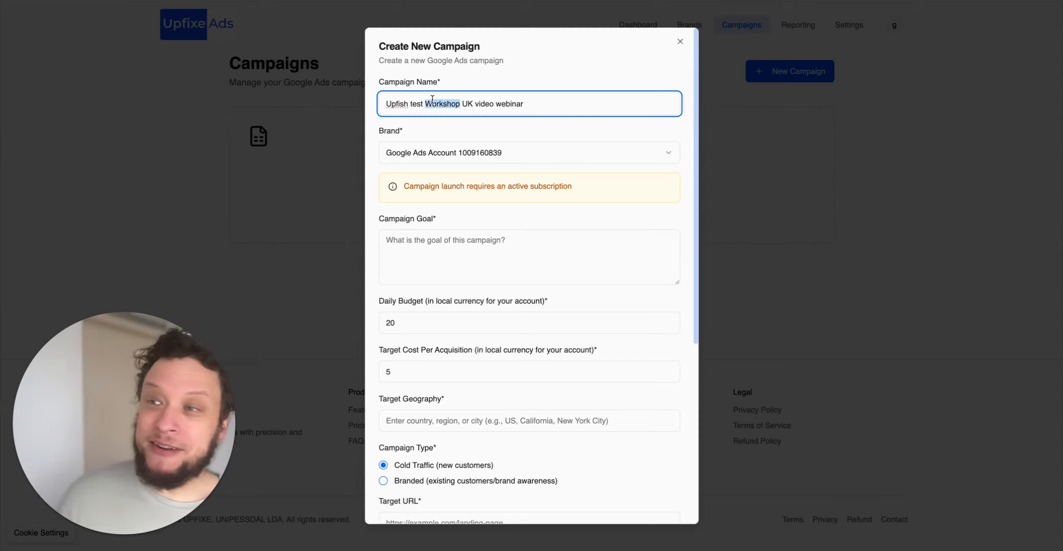
pyautogui.click(437, 137)
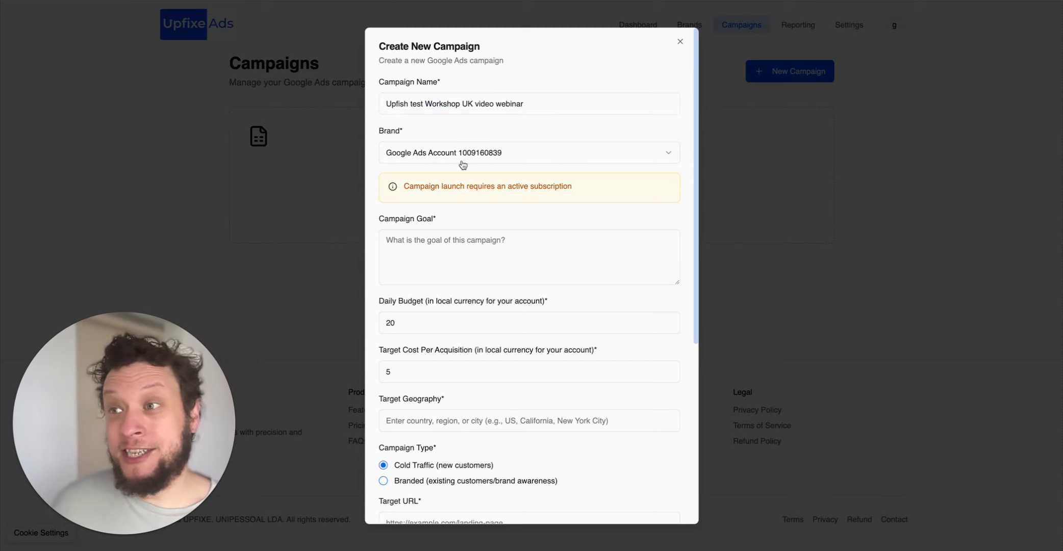
pyautogui.click(397, 103)
pyautogui.doubleClick(522, 109)
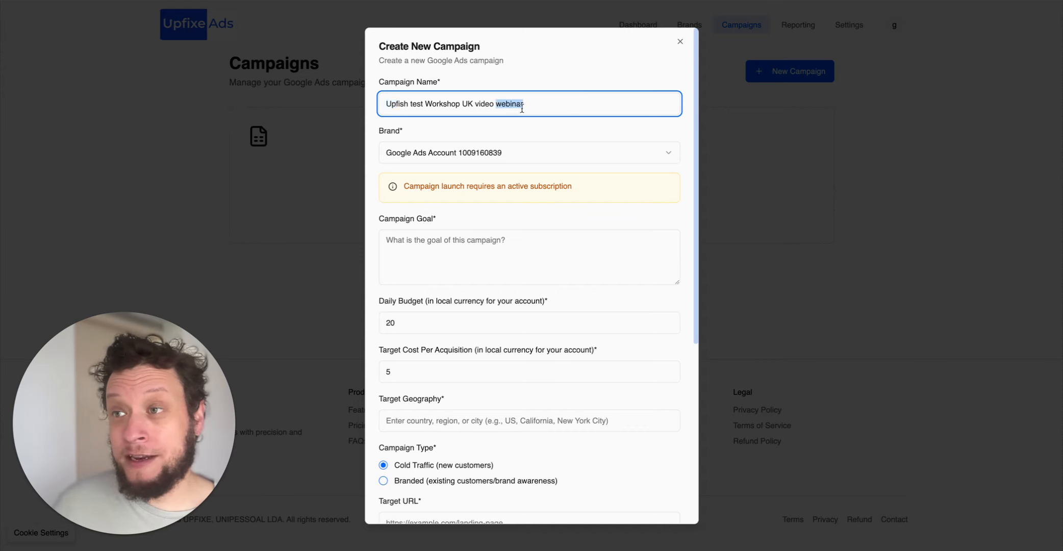
pyautogui.moveTo(523, 108); pyautogui.dragTo(387, 107)
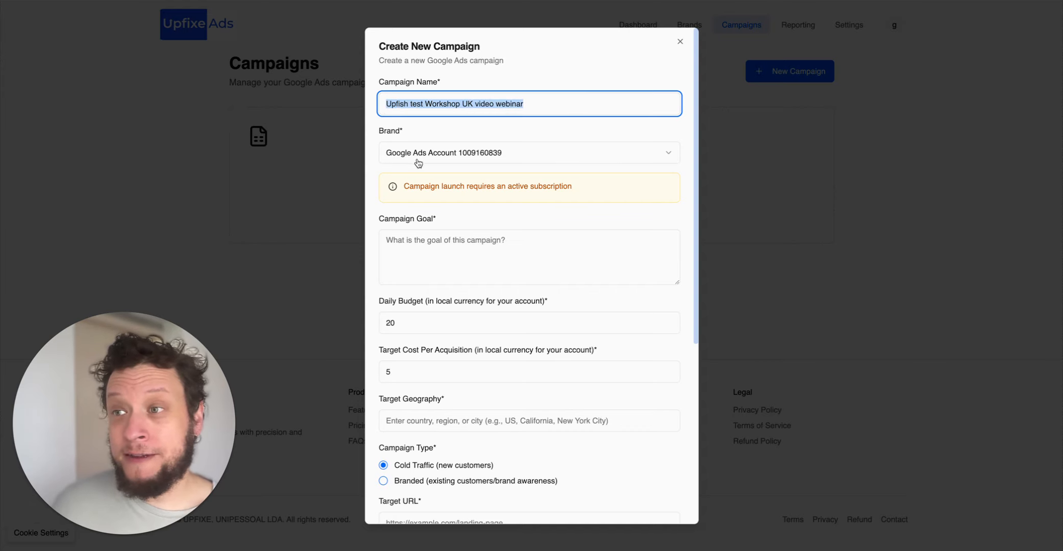
# Step: Begin the campaign goal with "I'm targeting CEOs of SaaS companies in the UK who want to"
pyautogui.click(443, 252)
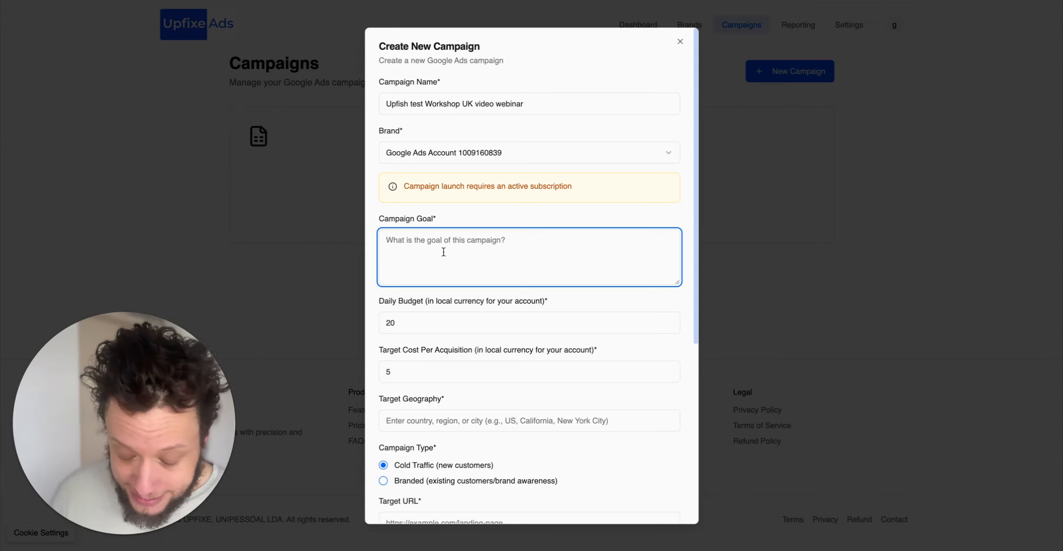
pyautogui.write("I'm targ")
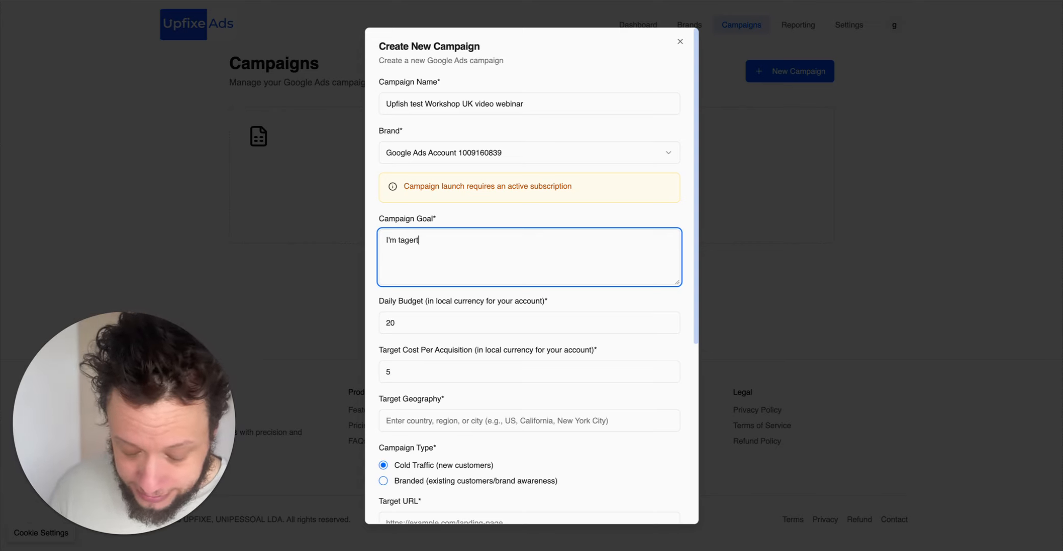
pyautogui.write('eting CEO')
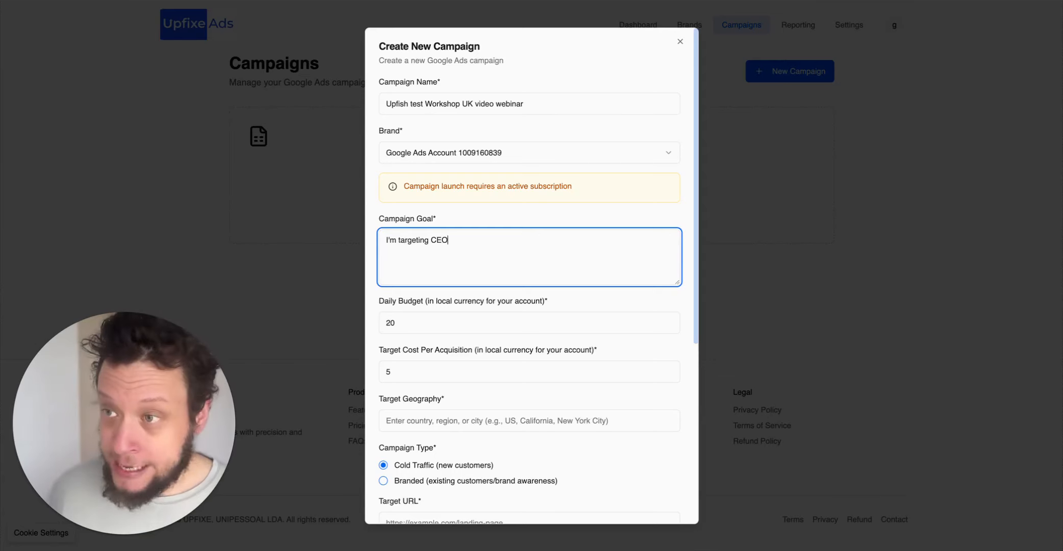
pyautogui.write('s of SaaS')
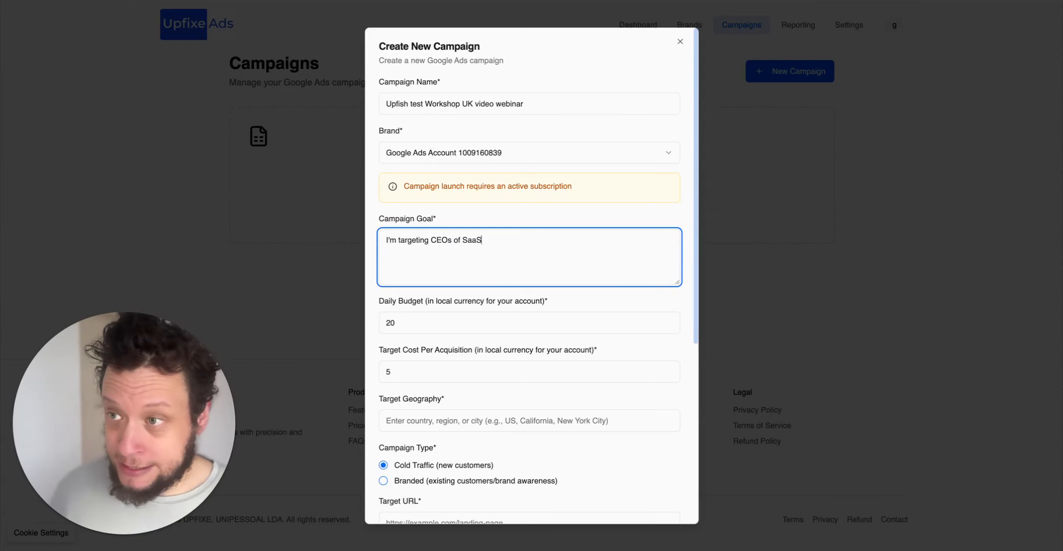
pyautogui.write(' companies in the')
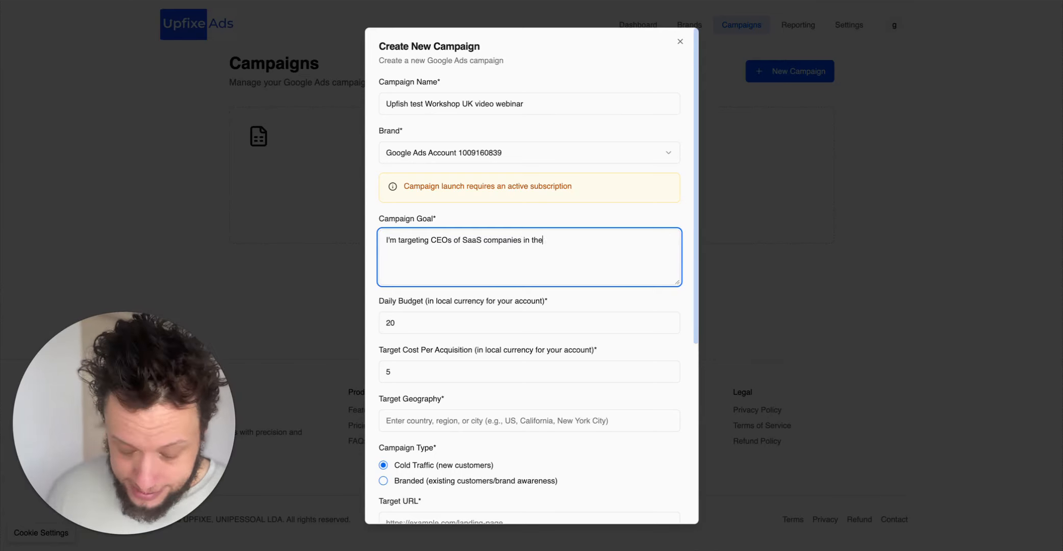
pyautogui.write(' UK who want to ')
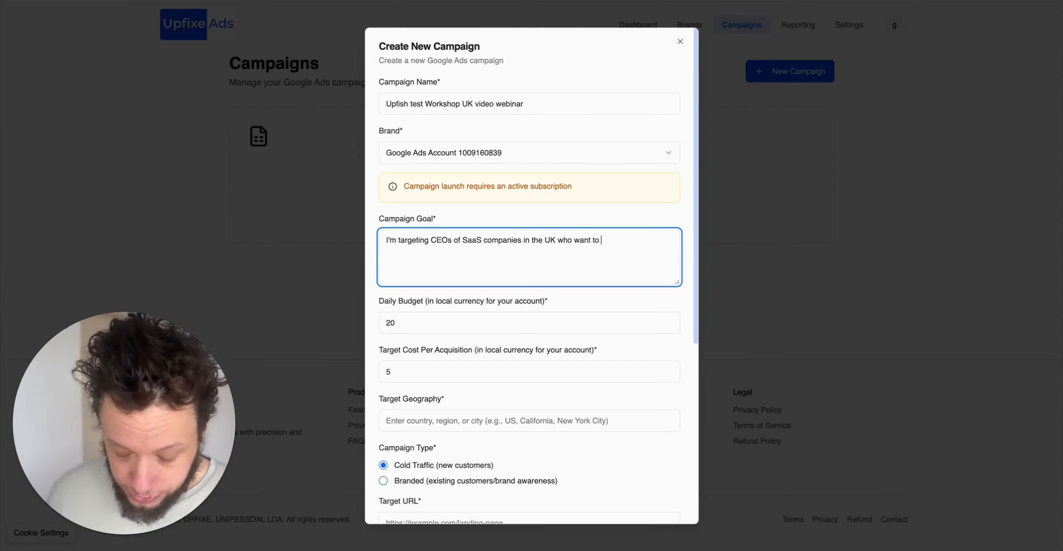
# Step: Continue the campaign goal with "explore how automation and AI can help streamline marketing and sales activities."
pyautogui.write('explore how automa')
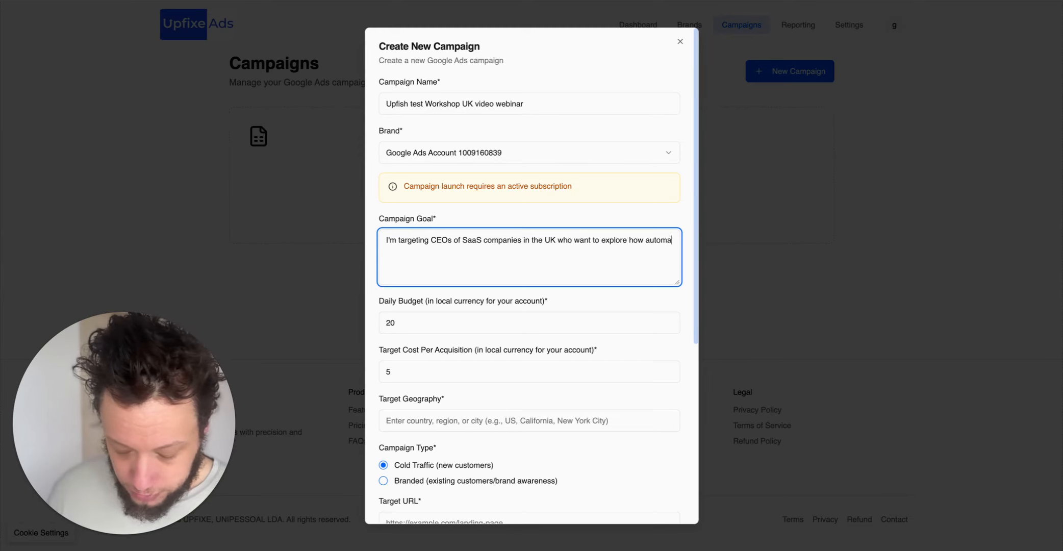
pyautogui.write('tion and AI can he')
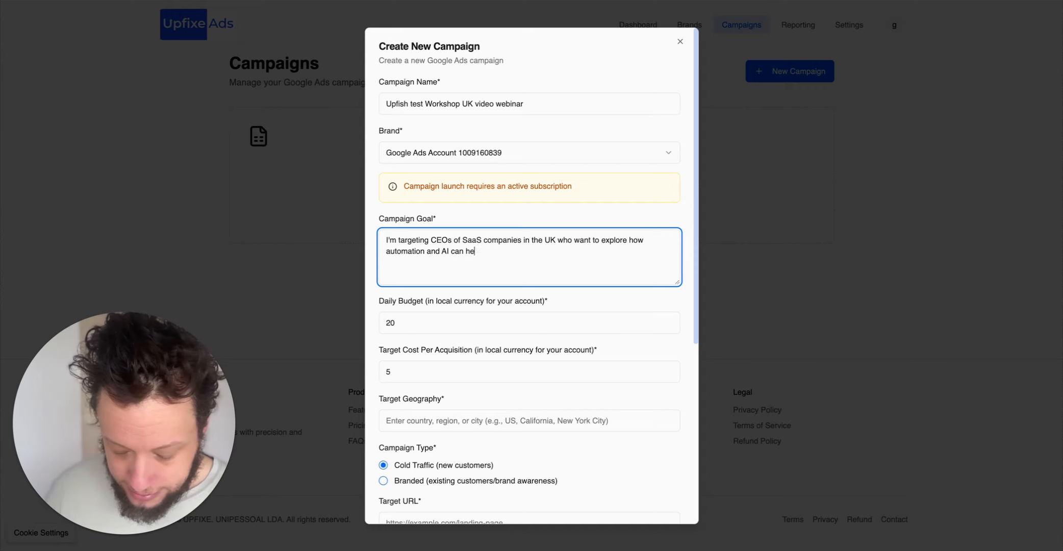
pyautogui.write('lp streamline m')
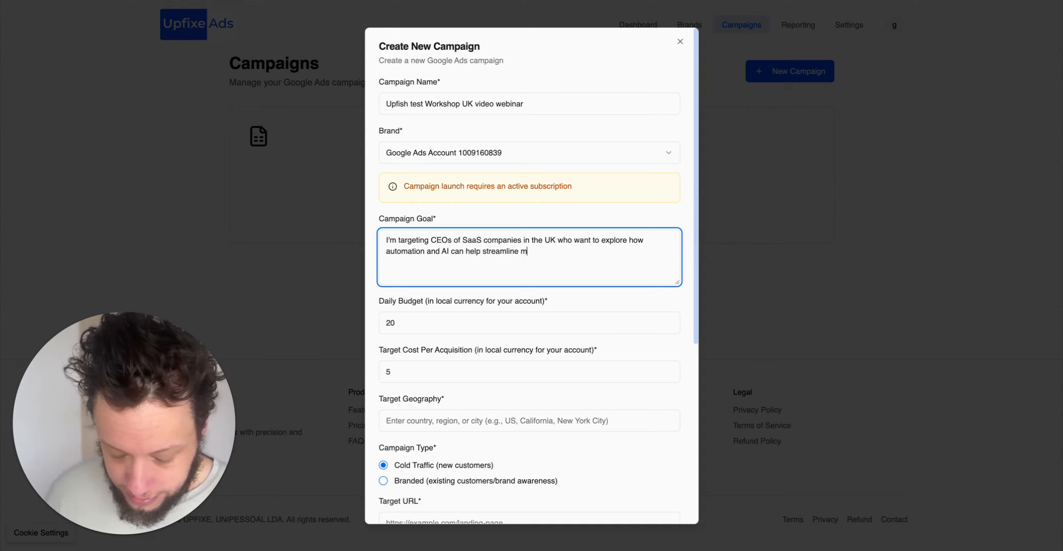
pyautogui.write('arketing and sale')
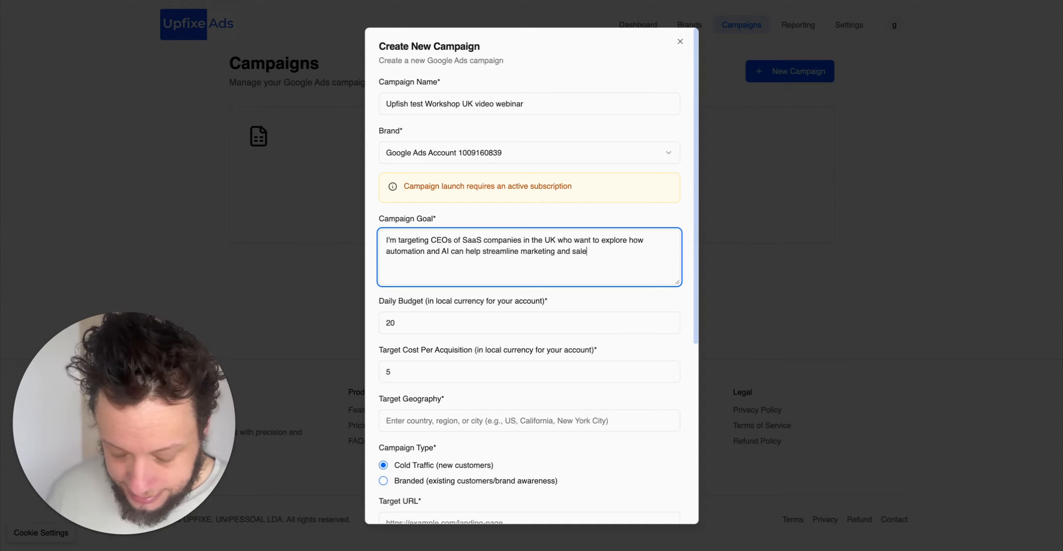
pyautogui.write('s activities. B')
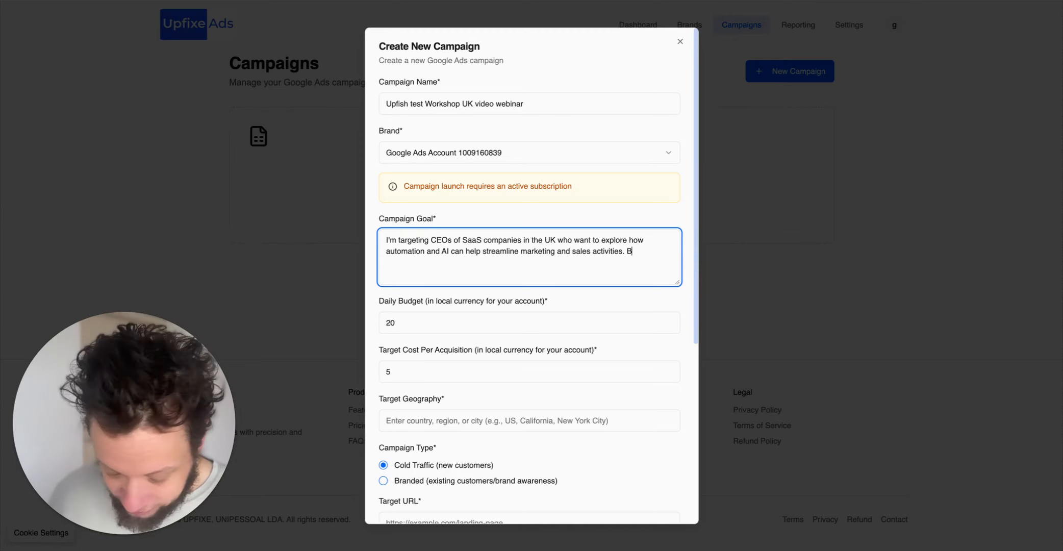
# Step: Finish the campaign goal with "Benefits include less overheads, faster generation, cheaper prices, less workforce e.t.c"
pyautogui.write('enefits include less o')
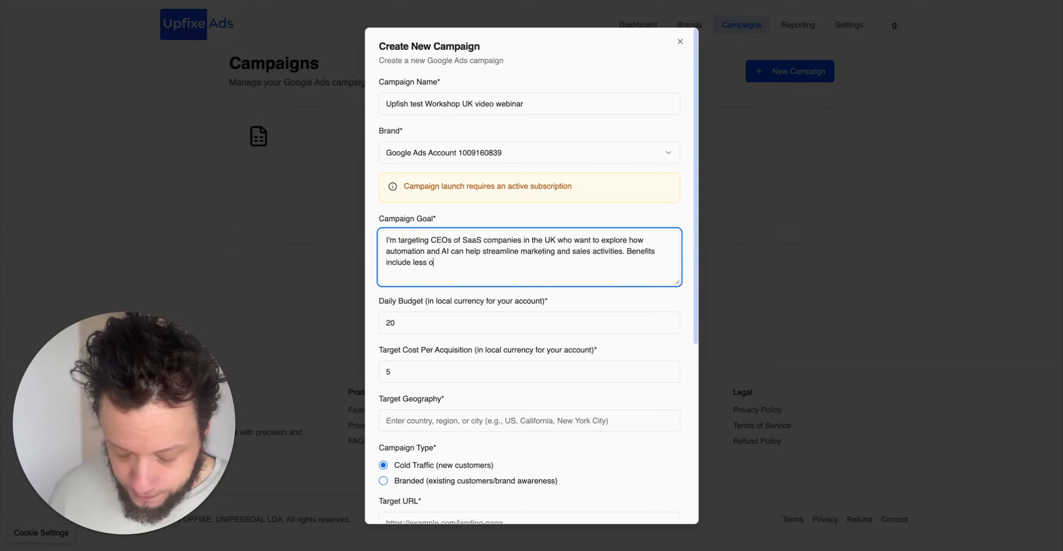
pyautogui.write('verheads, faster generation')
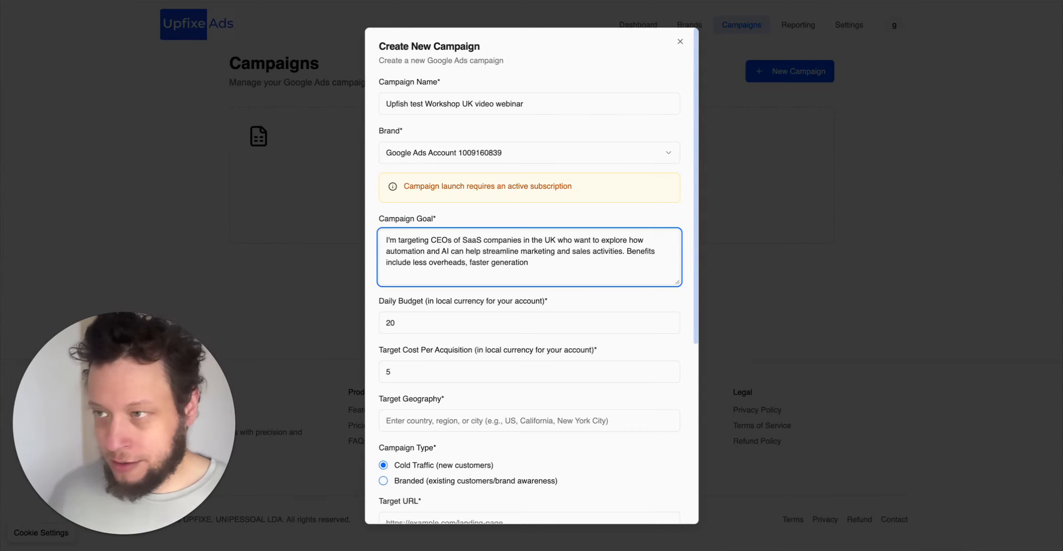
pyautogui.write(', cheaper price')
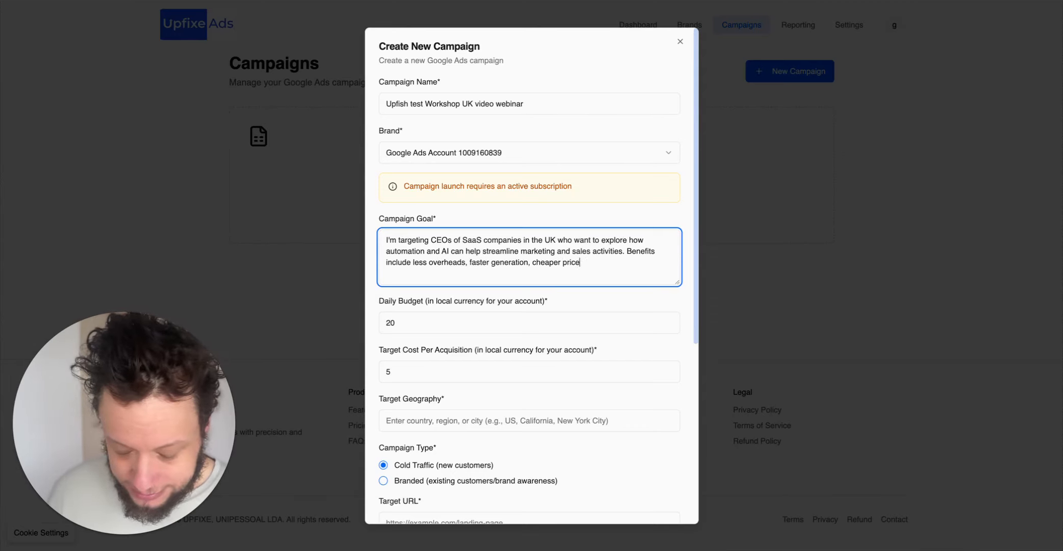
pyautogui.write('s, less workfocr')
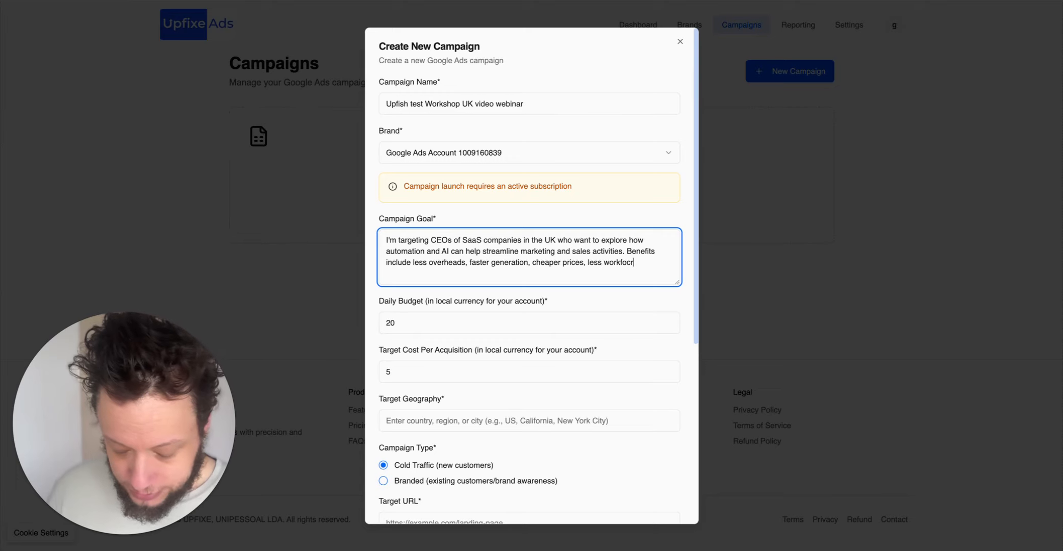
pyautogui.press('BackSpace')
pyautogui.write('rce e')
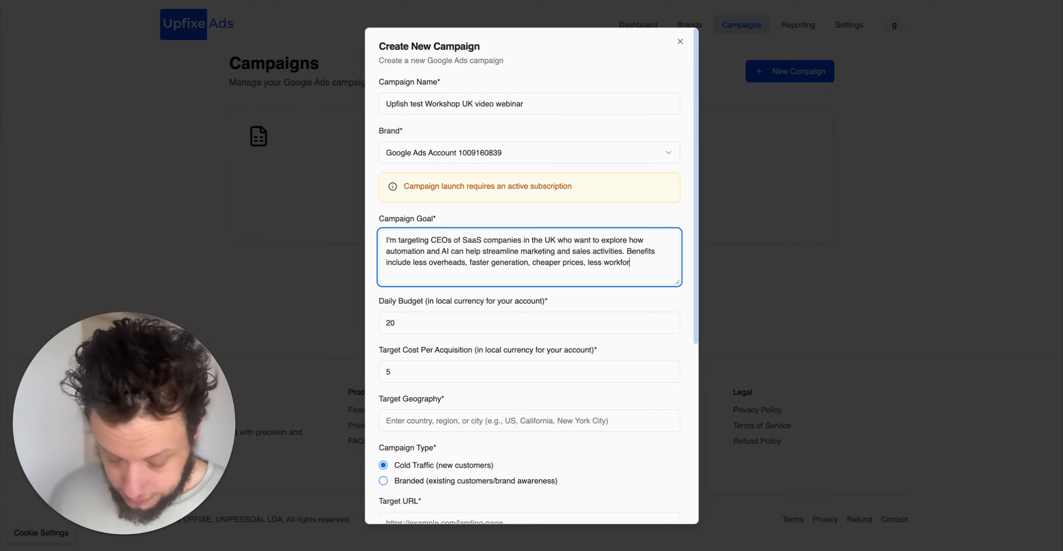
pyautogui.write('.t.c')
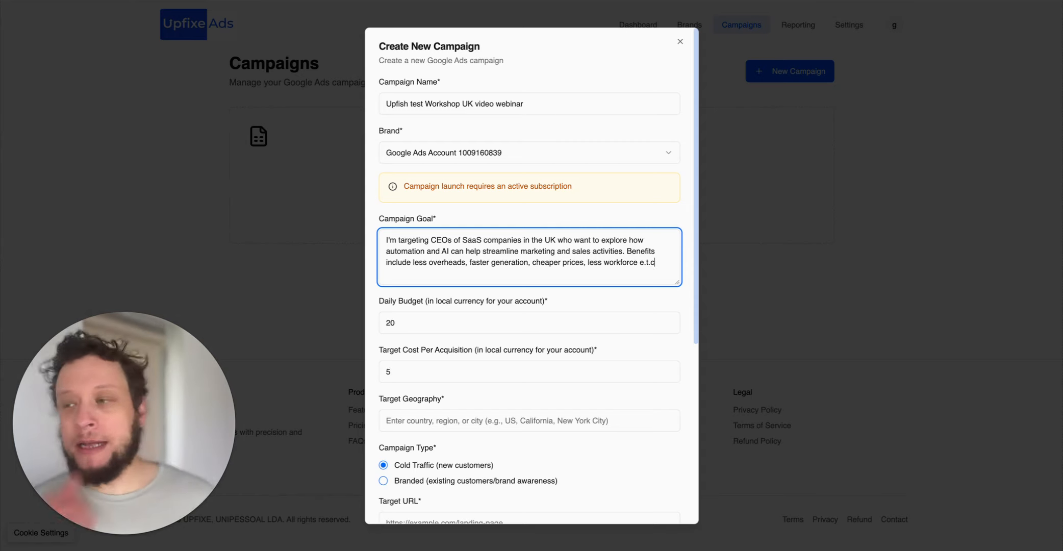
pyautogui.tripleClick(487, 240)
pyautogui.click(486, 248)
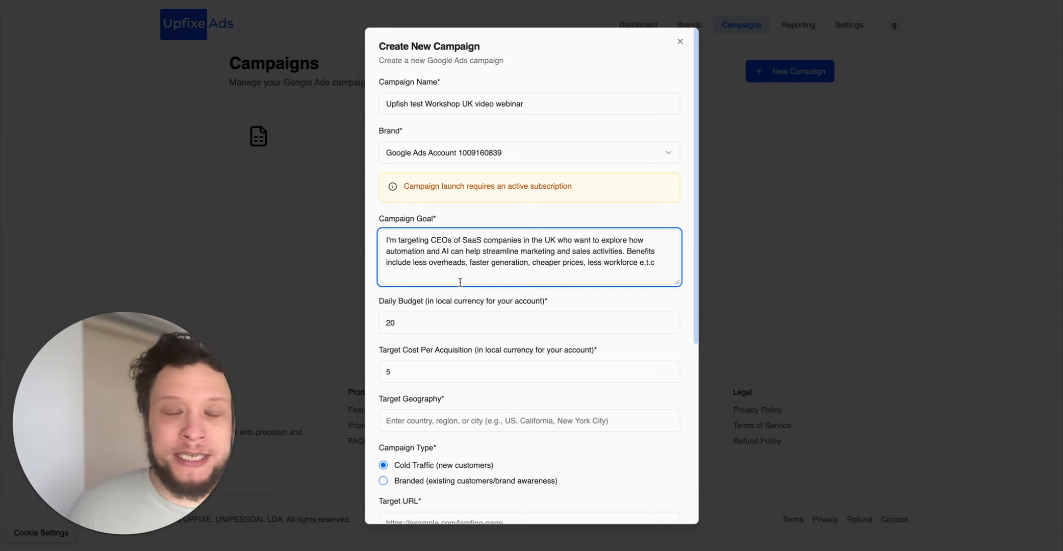
pyautogui.click(457, 325)
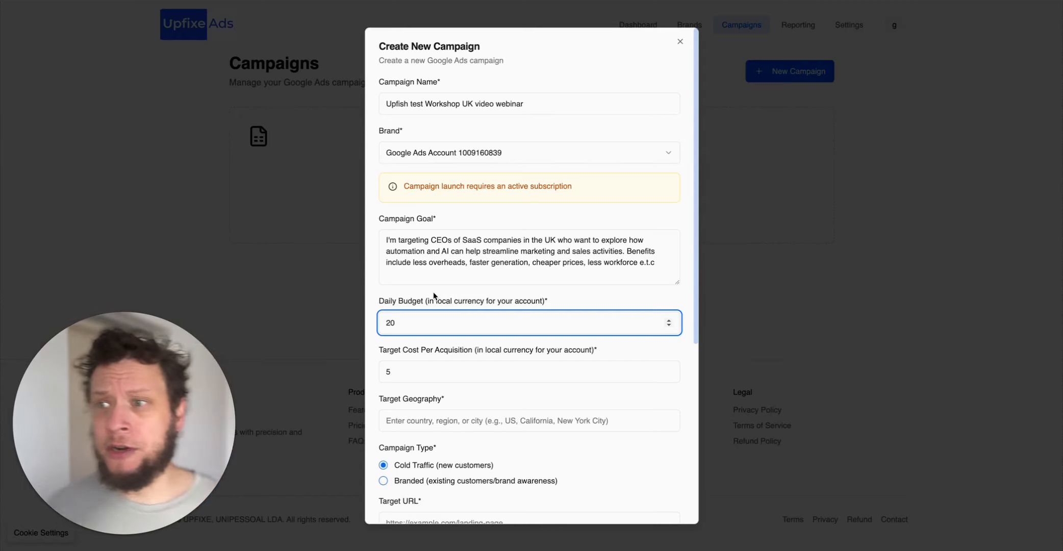
pyautogui.moveTo(394, 352); pyautogui.dragTo(435, 352)
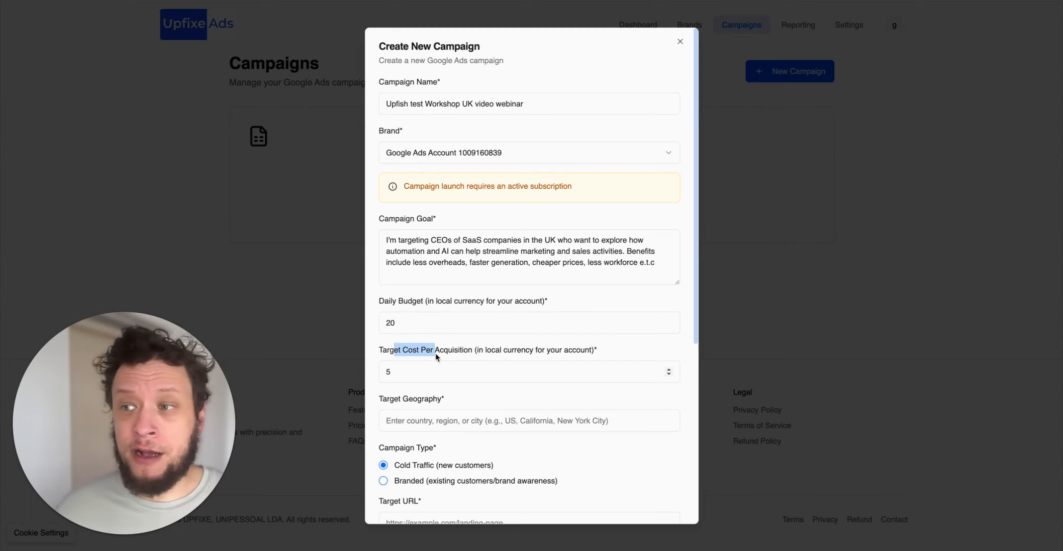
pyautogui.click(448, 372)
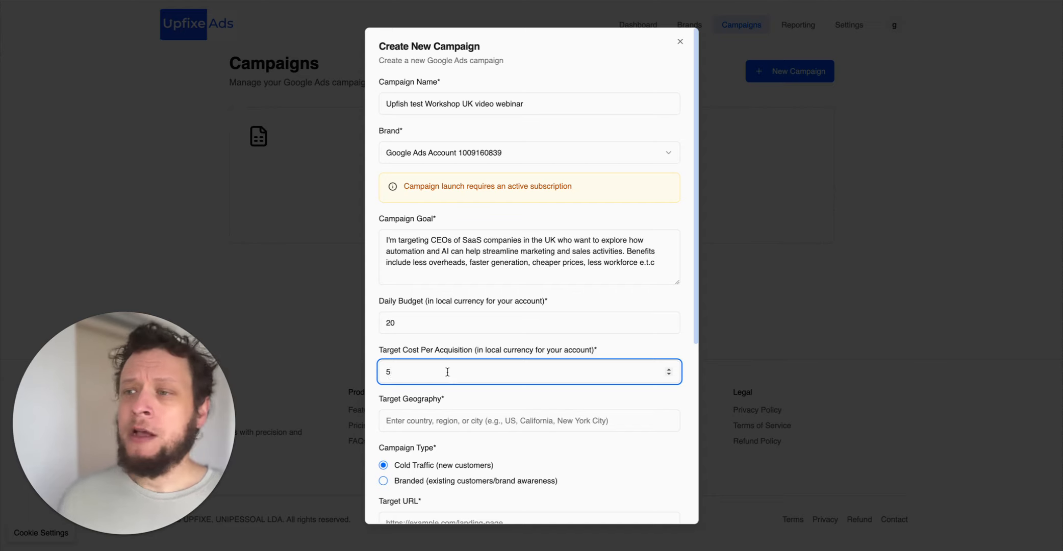
pyautogui.doubleClick(416, 325)
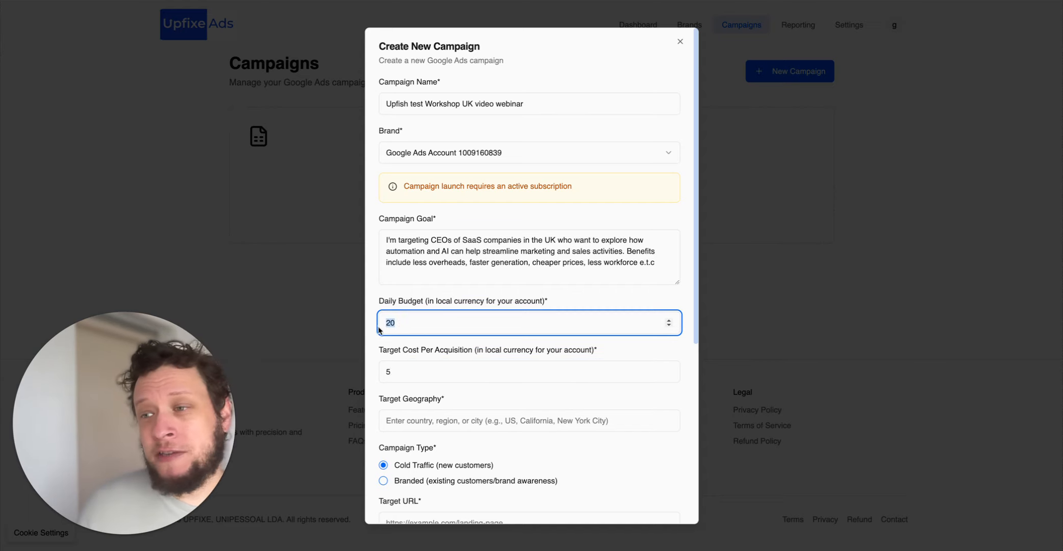
pyautogui.doubleClick(424, 376)
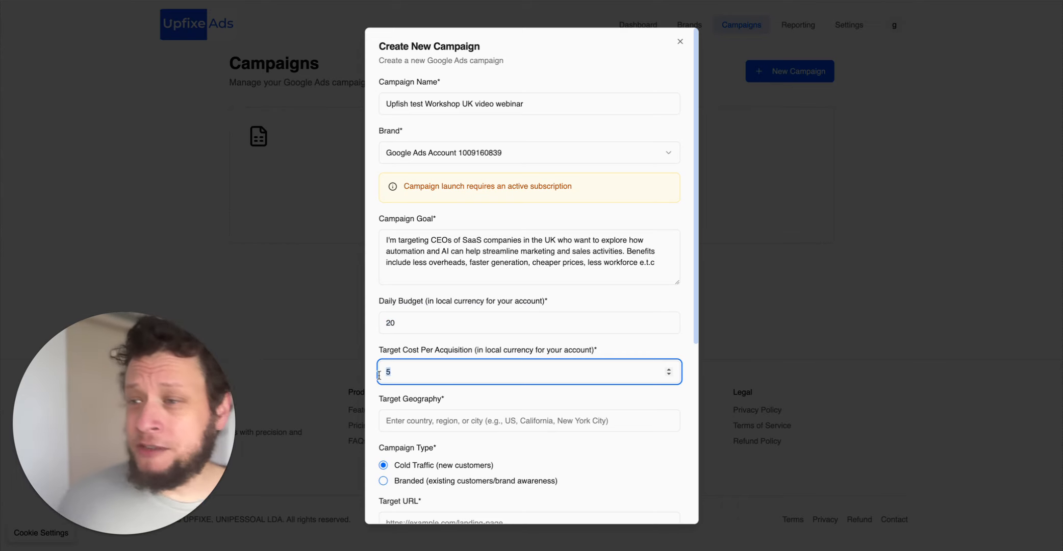
pyautogui.click(402, 356)
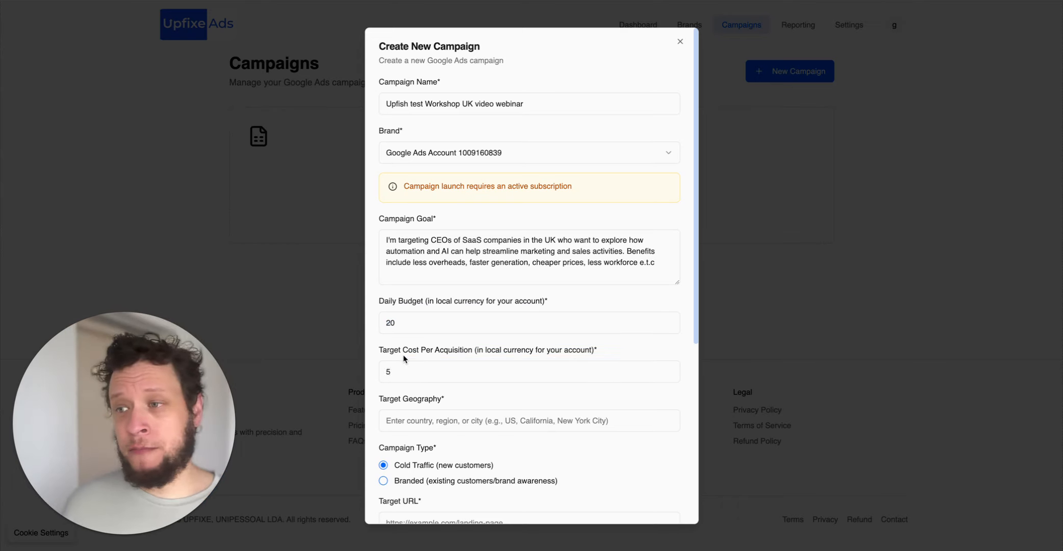
# Step: Re-enter 5 as the campaign's target cost per acquisition
pyautogui.click(409, 374)
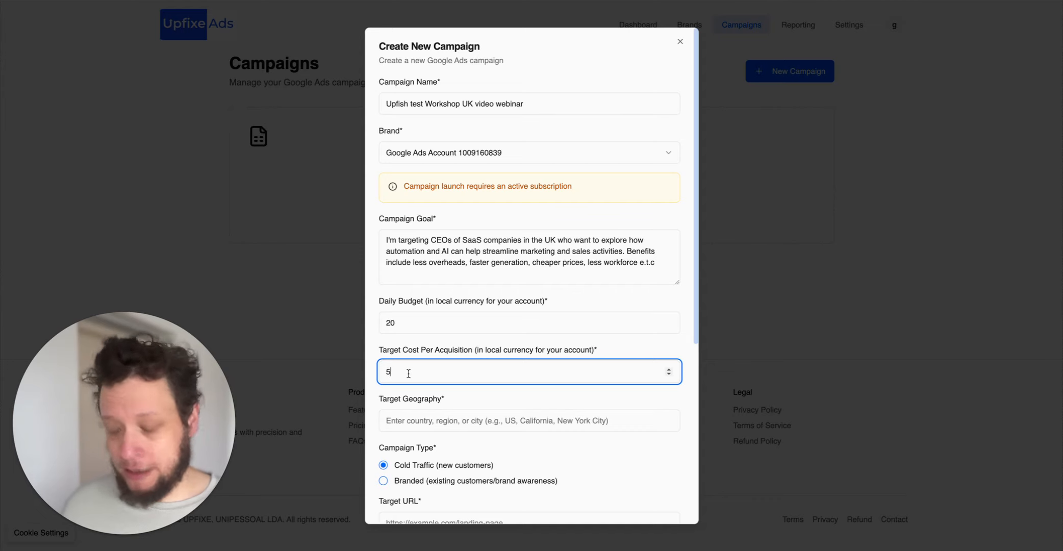
pyautogui.press('BackSpace')
pyautogui.write('57575')
pyautogui.press('BackSpace')
pyautogui.press('BackSpace')
pyautogui.press('BackSpace')
pyautogui.press('BackSpace')
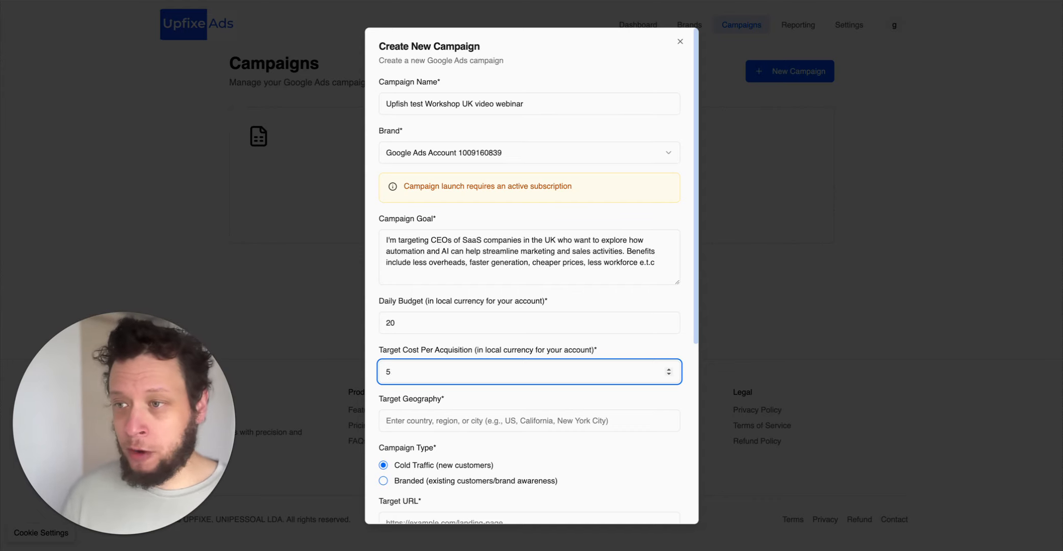
# Step: Set the campaign's target geography to United Kingdom
pyautogui.click(439, 426)
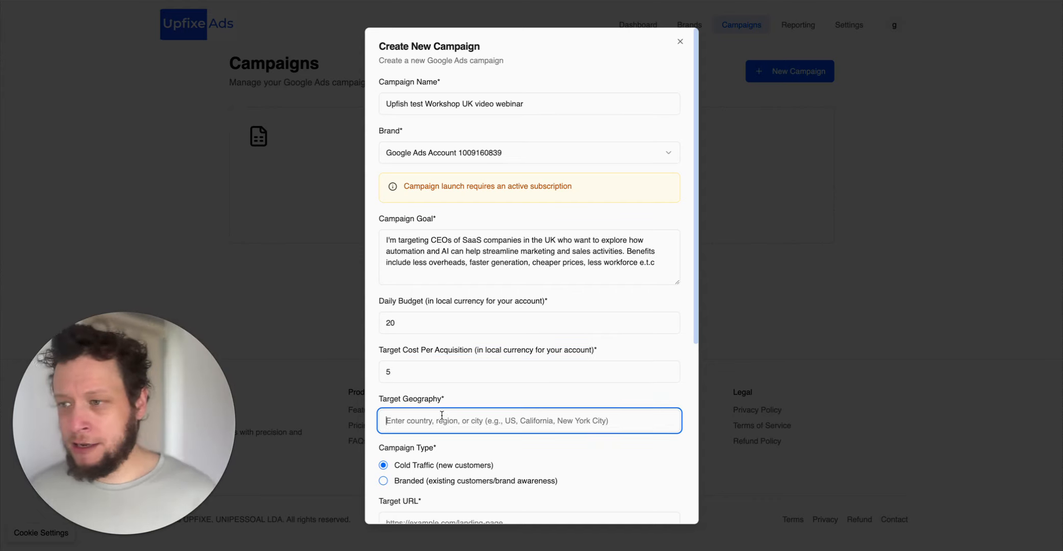
pyautogui.write('United ')
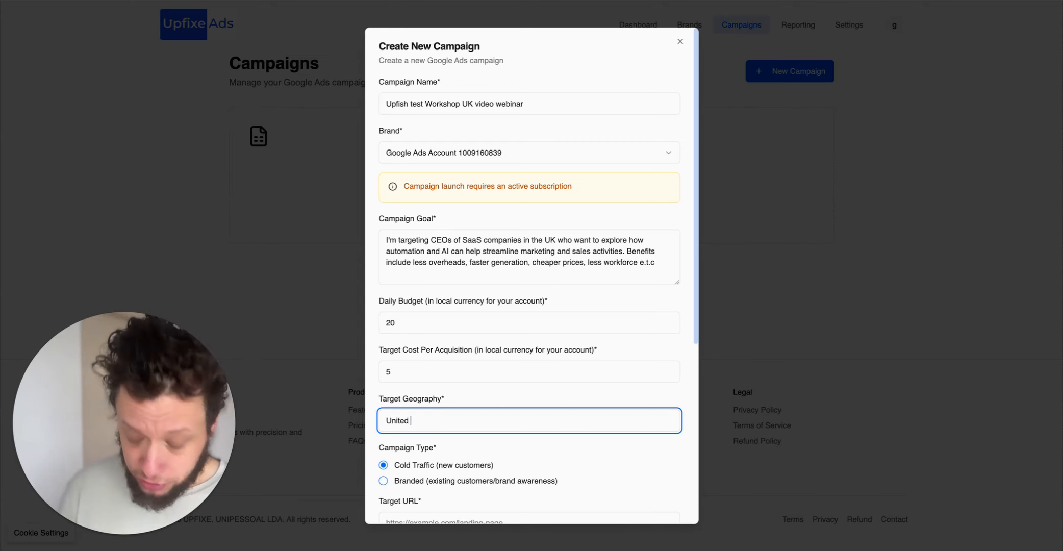
pyautogui.write('Kingdom')
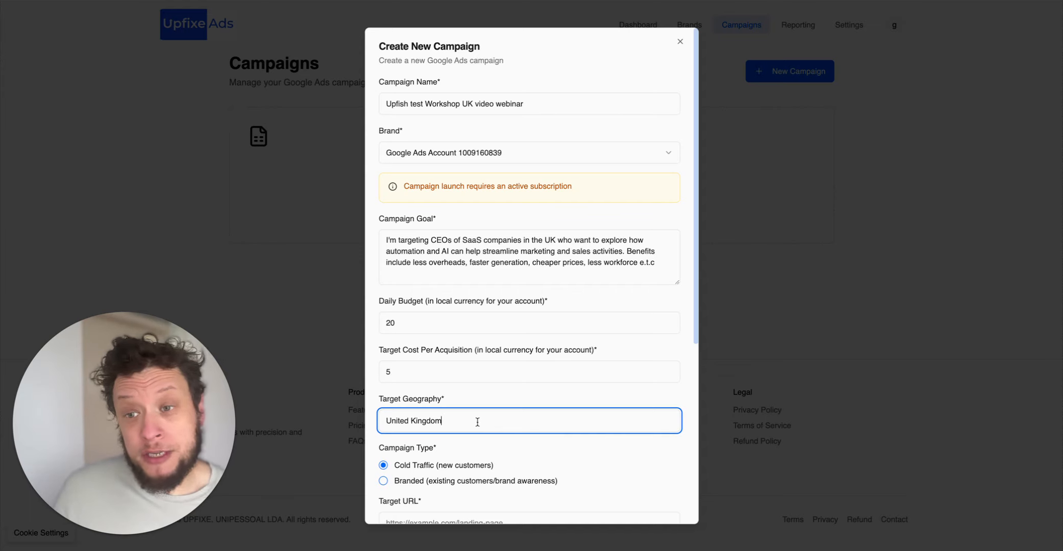
pyautogui.moveTo(387, 422); pyautogui.dragTo(446, 425)
pyautogui.click(447, 425)
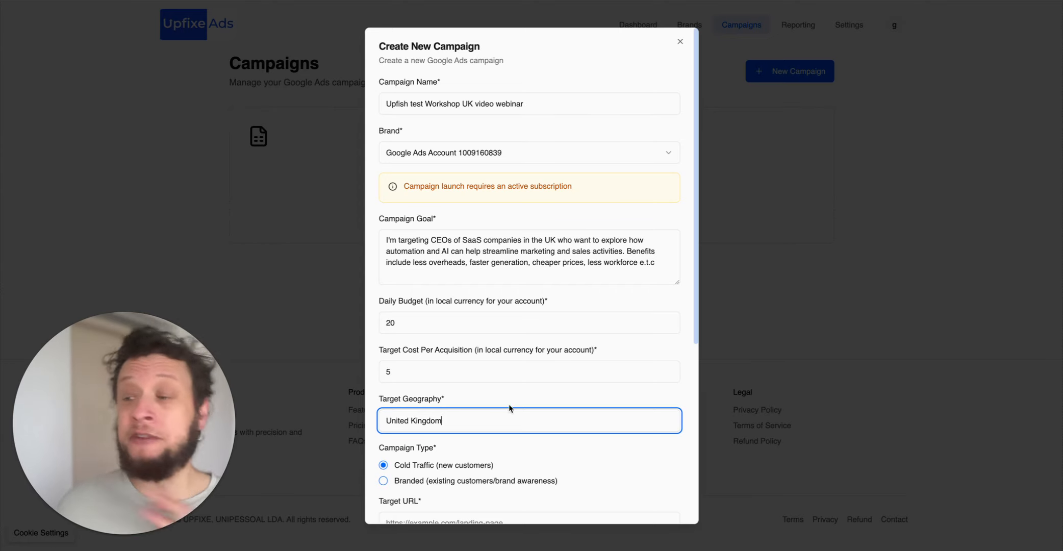
# Step: Replace the target geography with "New york, United states, united kingdom"
pyautogui.press('BackSpace')
pyautogui.press('BackSpace')
pyautogui.press('BackSpace')
pyautogui.press('BackSpace')
pyautogui.press('BackSpace')
pyautogui.press('BackSpace')
pyautogui.press('BackSpace')
pyautogui.press('BackSpace')
pyautogui.press('BackSpace')
pyautogui.press('BackSpace')
pyautogui.press('BackSpace')
pyautogui.press('BackSpace')
pyautogui.press('BackSpace')
pyautogui.press('BackSpace')
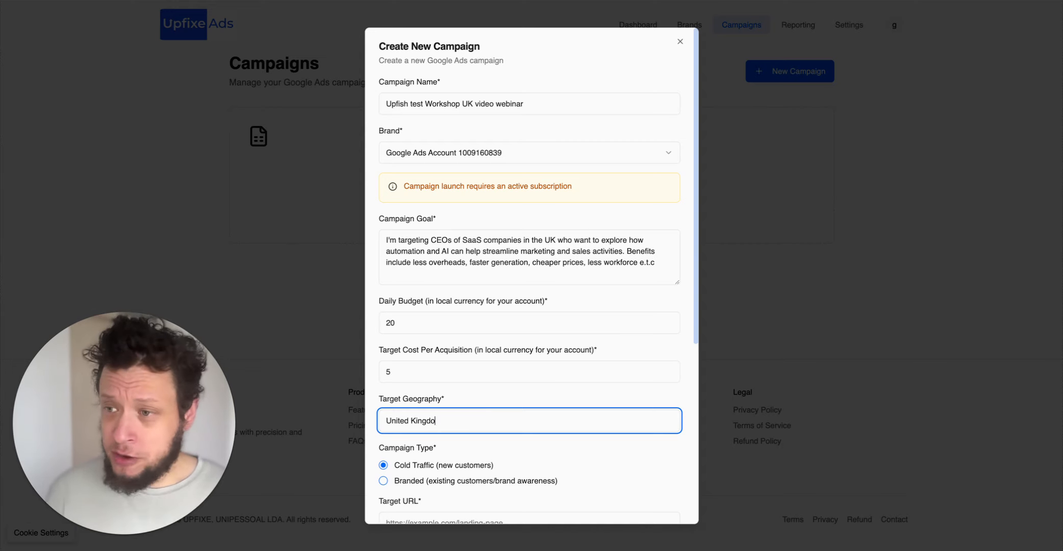
pyautogui.write('Al')
pyautogui.press('BackSpace')
pyautogui.press('BackSpace')
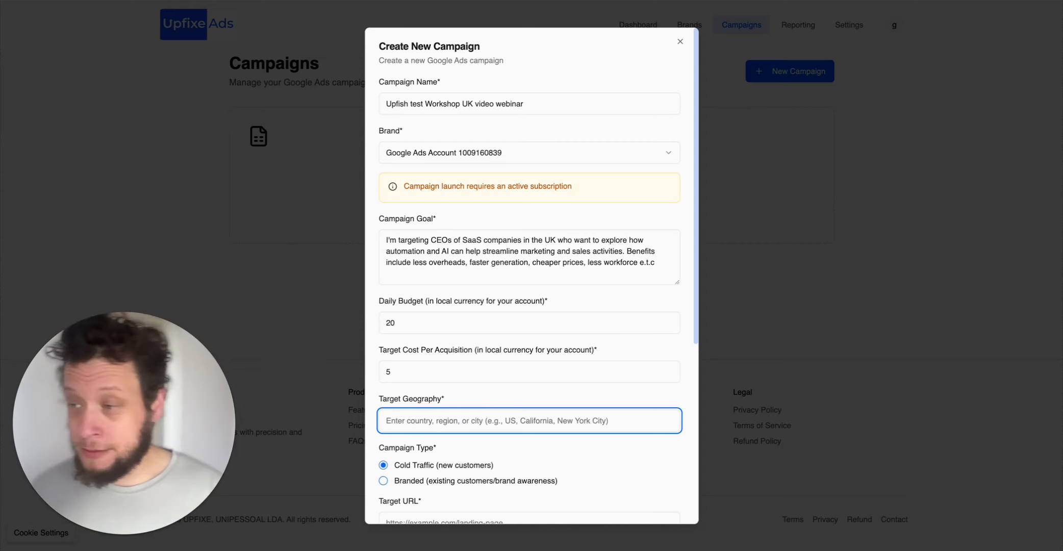
pyautogui.write('Neywor')
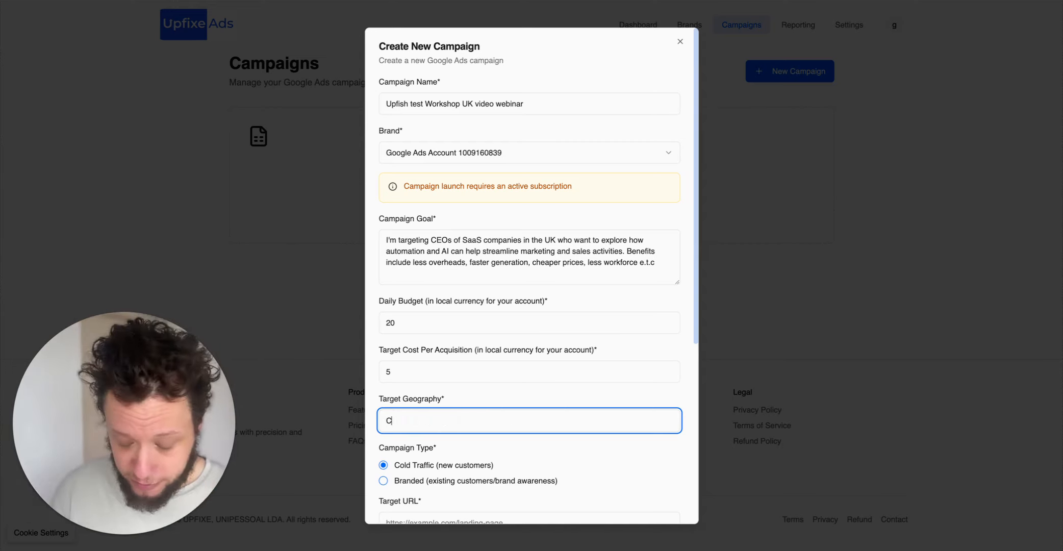
pyautogui.press('BackSpace')
pyautogui.press('BackSpace')
pyautogui.press('BackSpace')
pyautogui.press('BackSpace')
pyautogui.write('w yor')
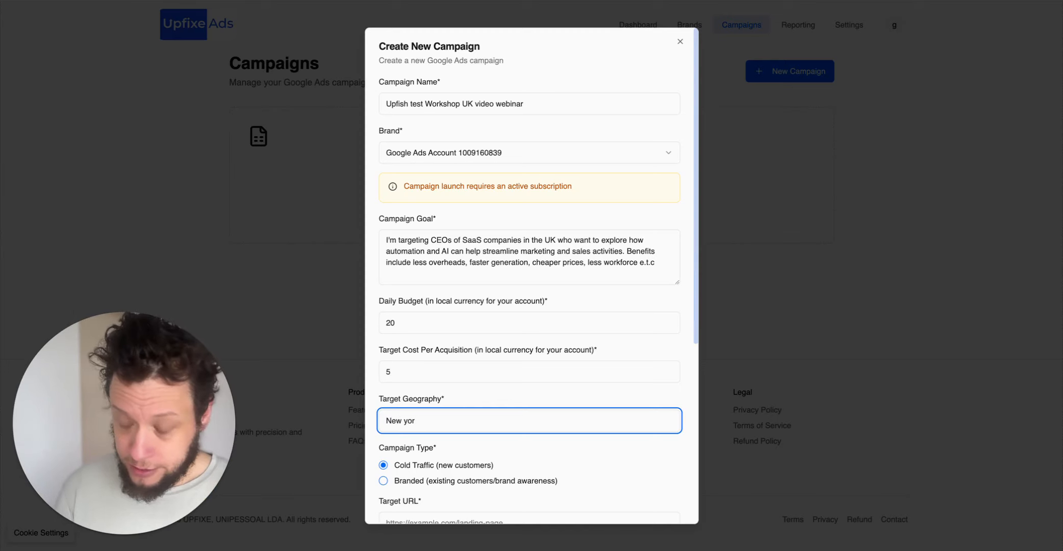
pyautogui.write('k, United ')
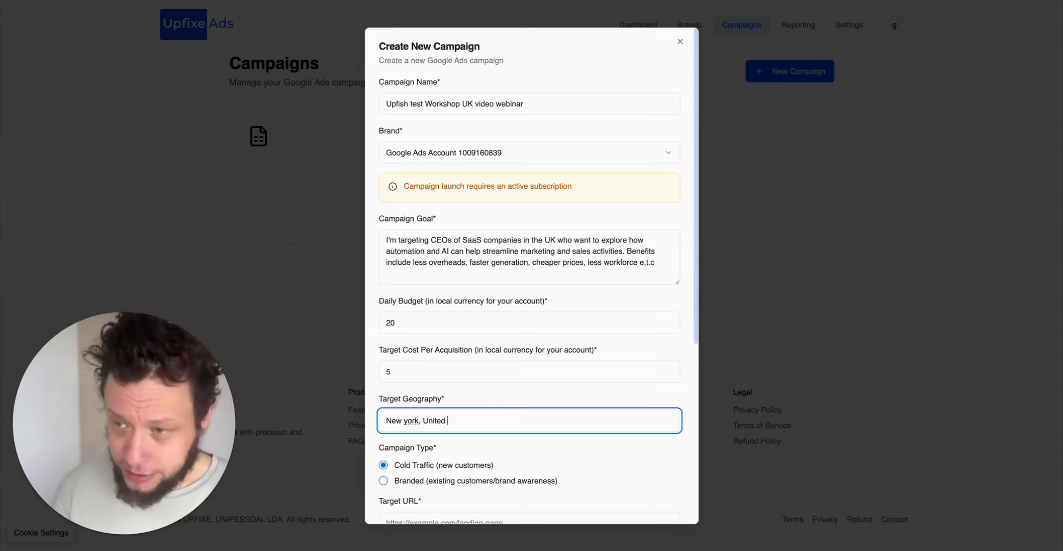
pyautogui.write('states, uni')
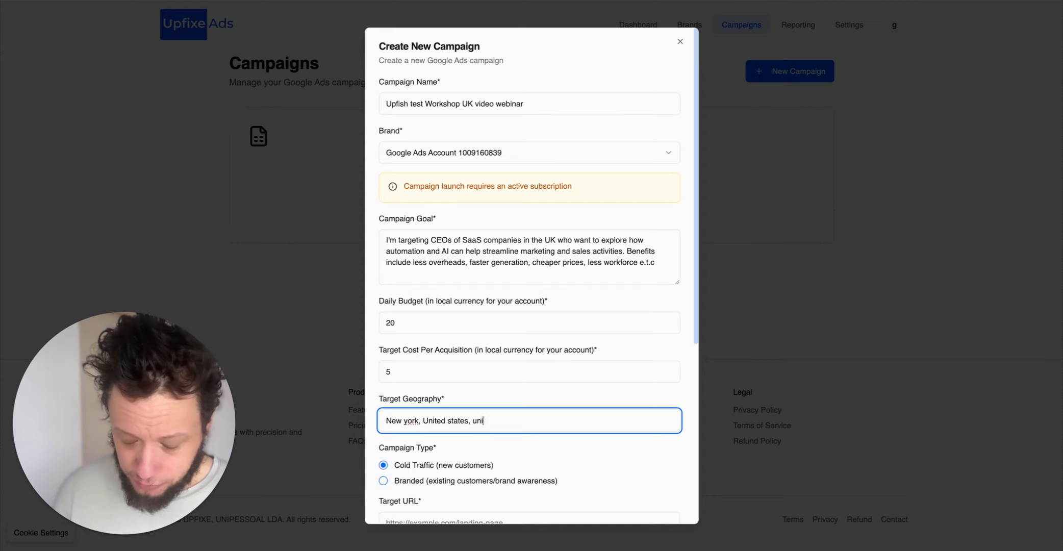
pyautogui.write('tedkingdom')
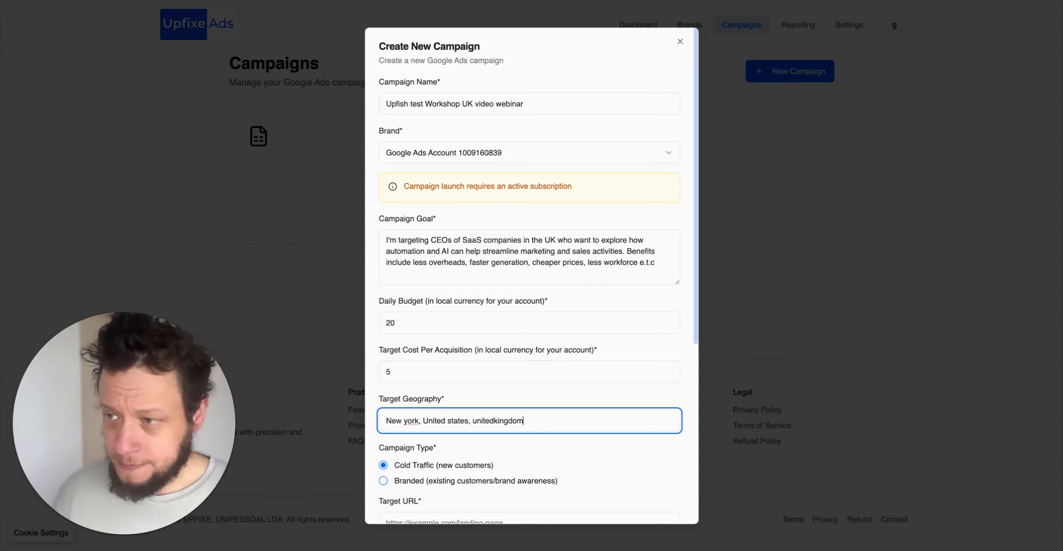
pyautogui.click(493, 421)
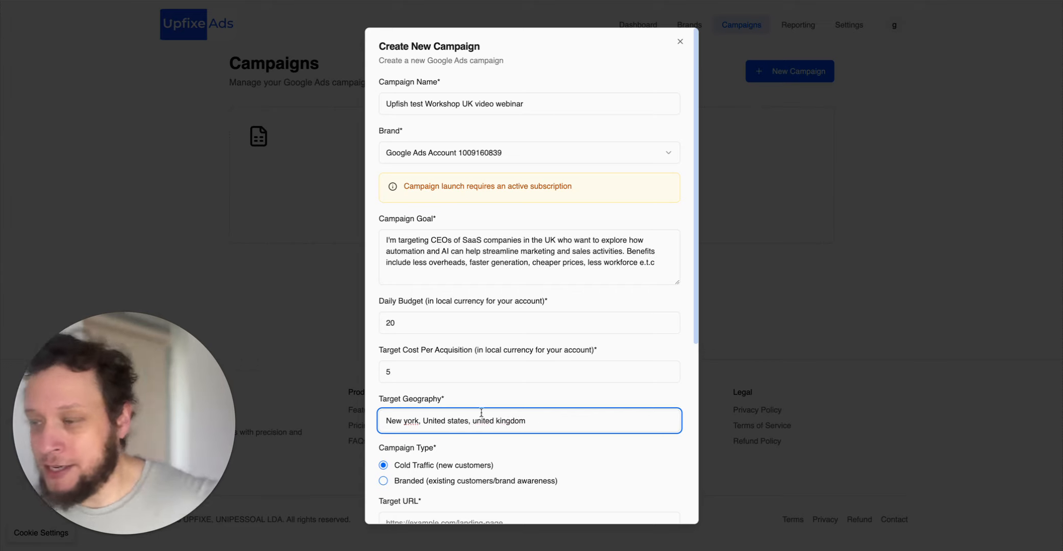
pyautogui.moveTo(387, 420); pyautogui.dragTo(525, 422)
pyautogui.click(402, 422)
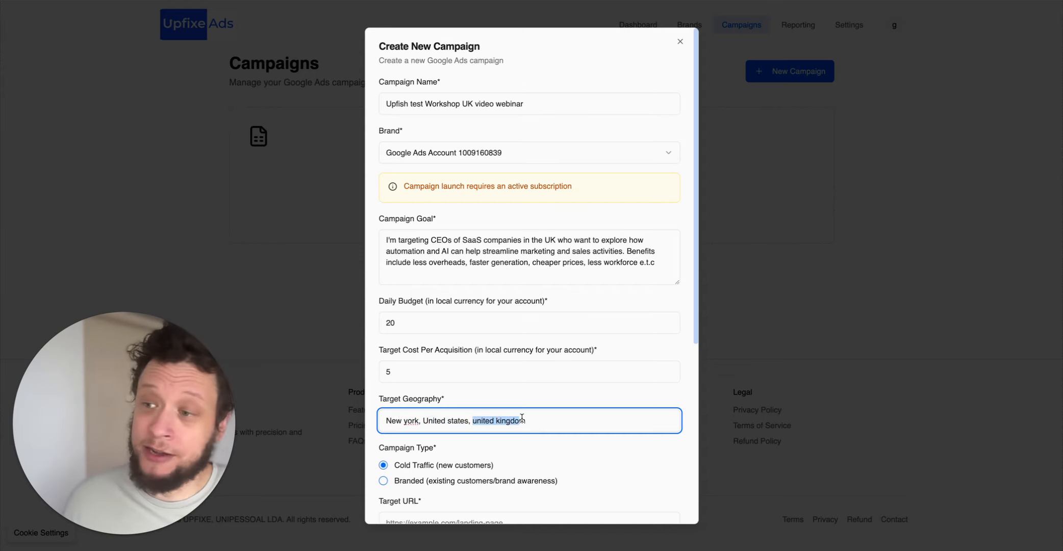
pyautogui.click(388, 421)
pyautogui.moveTo(388, 421); pyautogui.dragTo(500, 422)
pyautogui.click(411, 422)
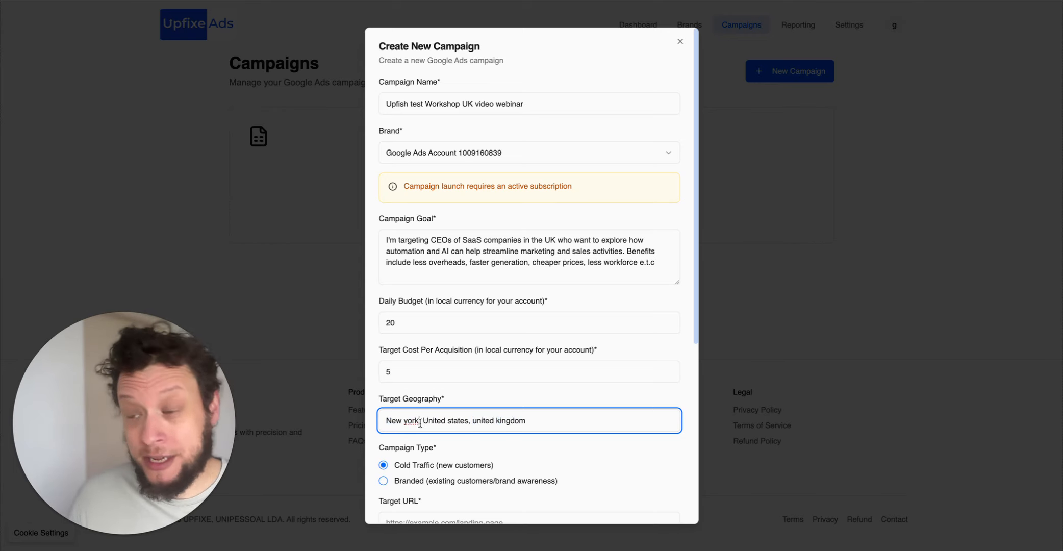
pyautogui.moveTo(421, 422); pyautogui.dragTo(472, 421)
pyautogui.click(445, 421)
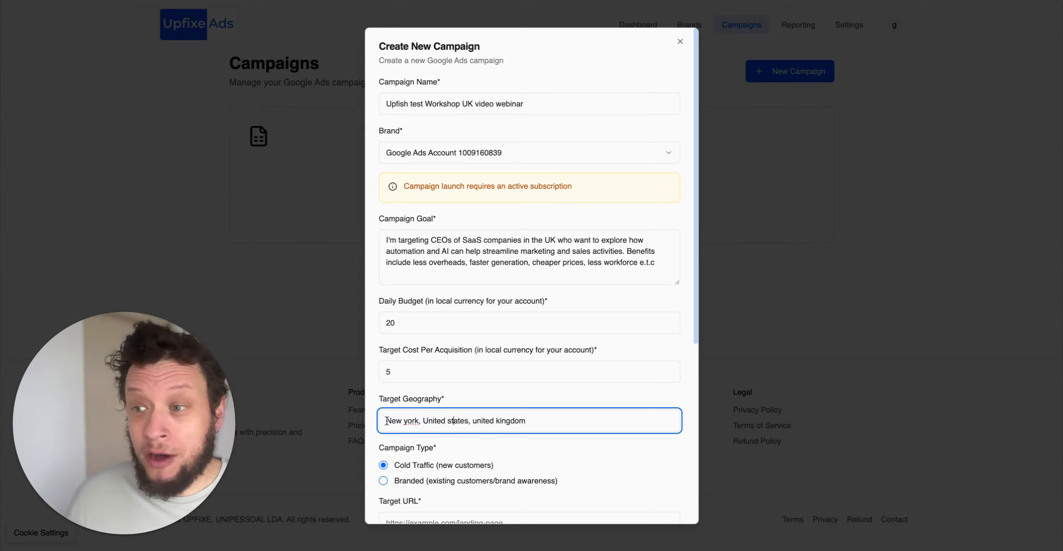
# Step: Shorten the target geography to "New york, United states" by removing the last country
pyautogui.moveTo(386, 421); pyautogui.dragTo(527, 422)
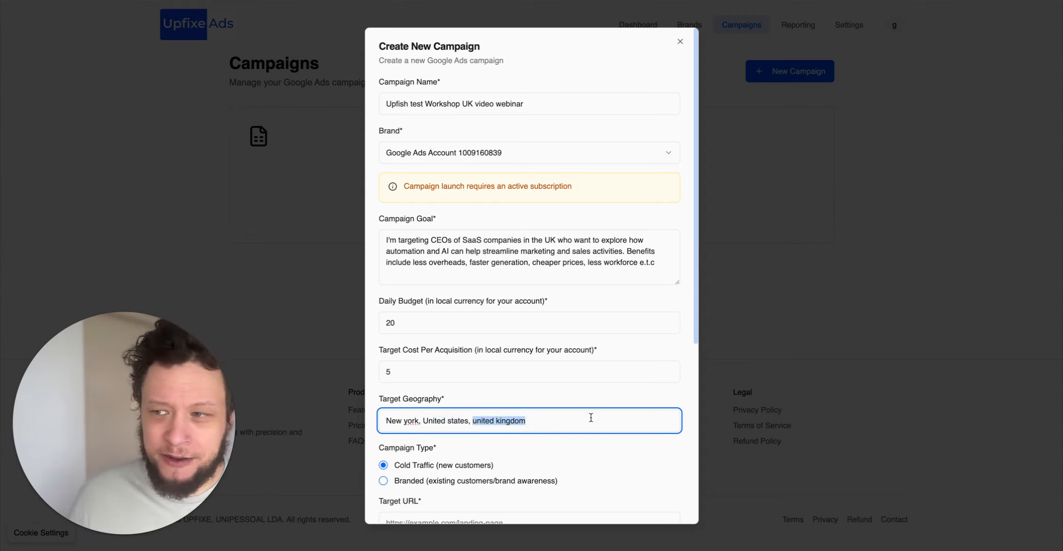
pyautogui.press('BackSpace')
pyautogui.press('BackSpace')
pyautogui.press('BackSpace')
pyautogui.press('BackSpace')
pyautogui.press('BackSpace')
pyautogui.press('BackSpace')
pyautogui.press('BackSpace')
pyautogui.press('BackSpace')
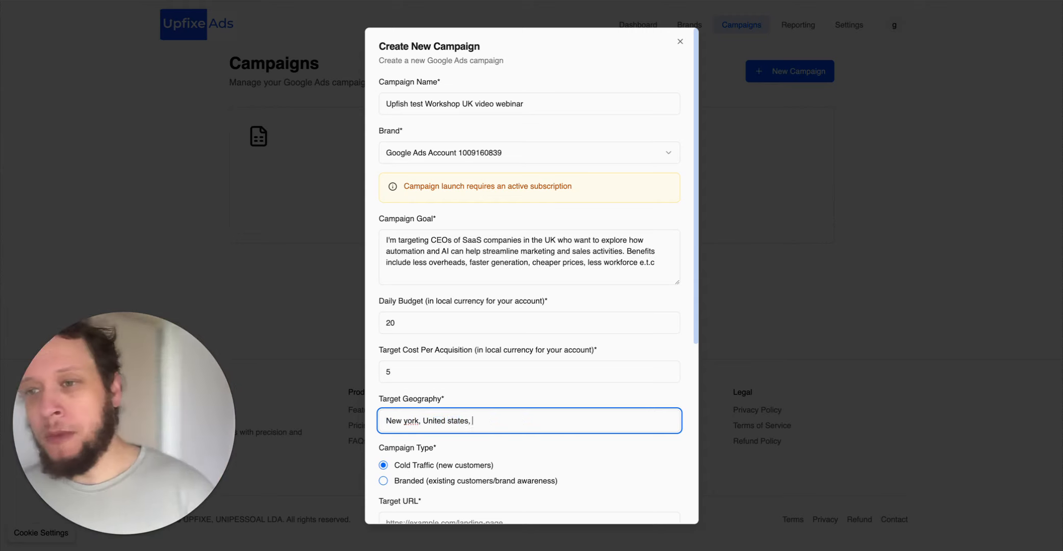
pyautogui.press('BackSpace')
pyautogui.write('states')
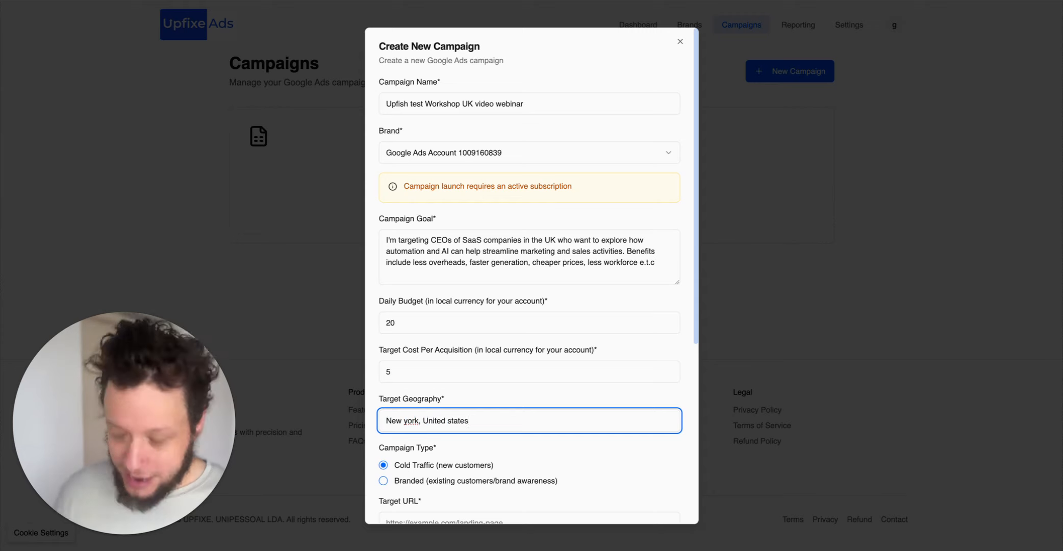
# Step: Replace the whole target geography entry with United Kingdom
pyautogui.press('super+a')
pyautogui.press('BackSpace')
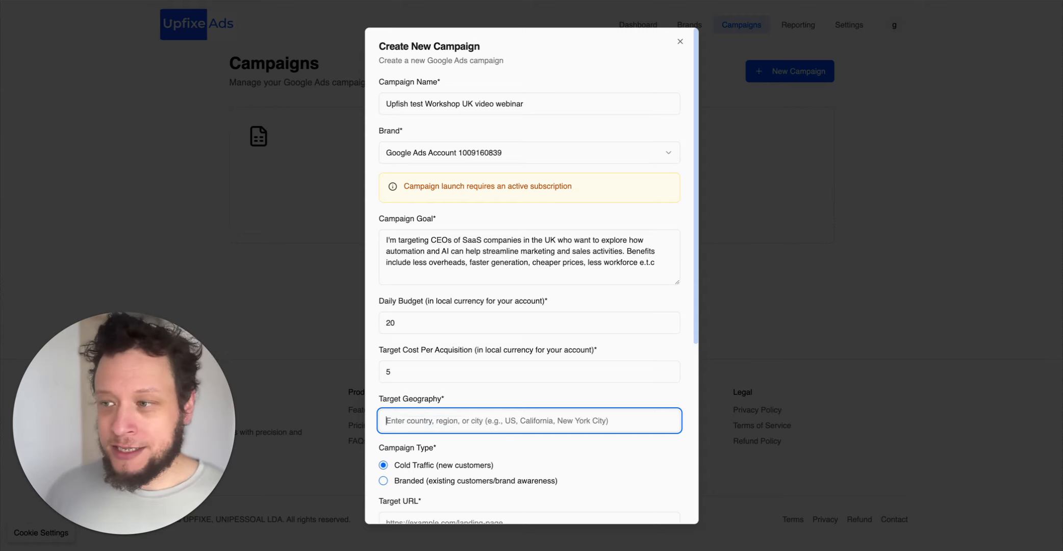
pyautogui.write('United Kin')
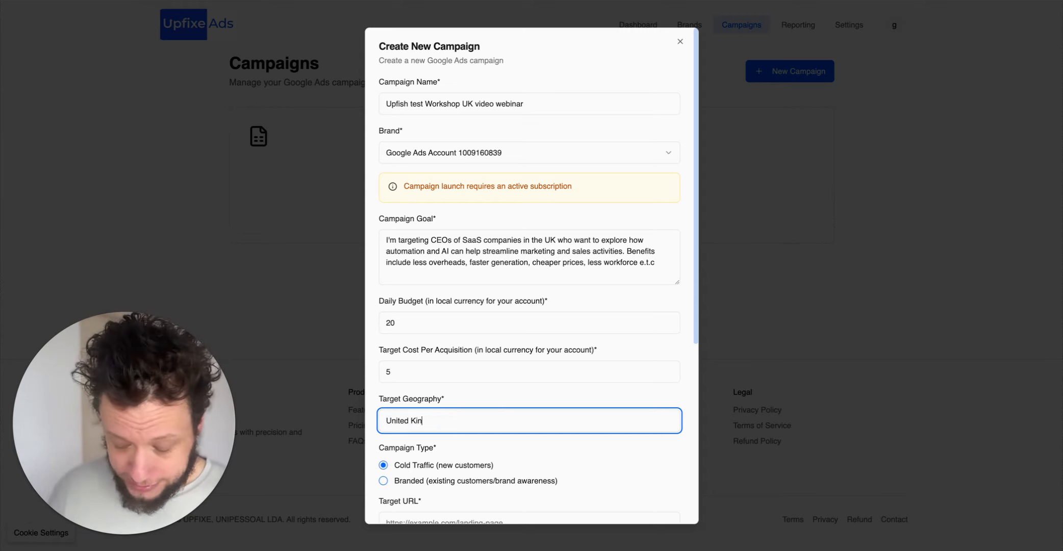
pyautogui.write('gdom')
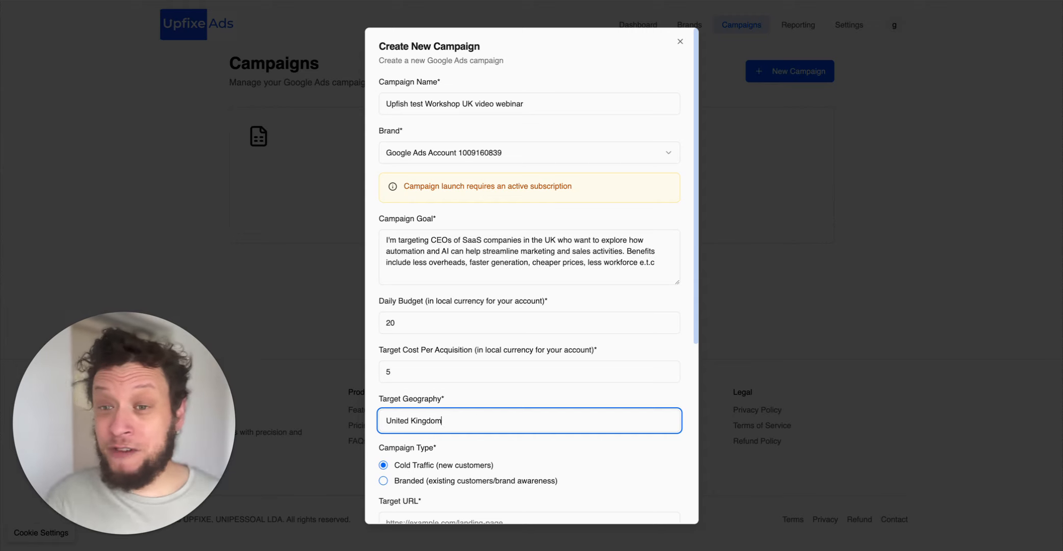
pyautogui.tripleClick(425, 421)
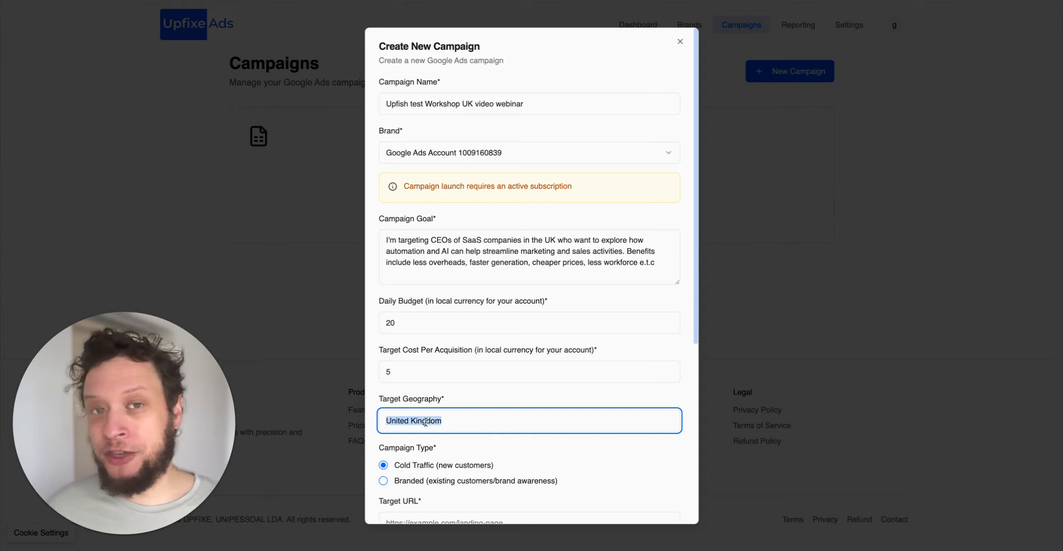
pyautogui.click(444, 422)
pyautogui.moveTo(439, 418); pyautogui.dragTo(379, 420)
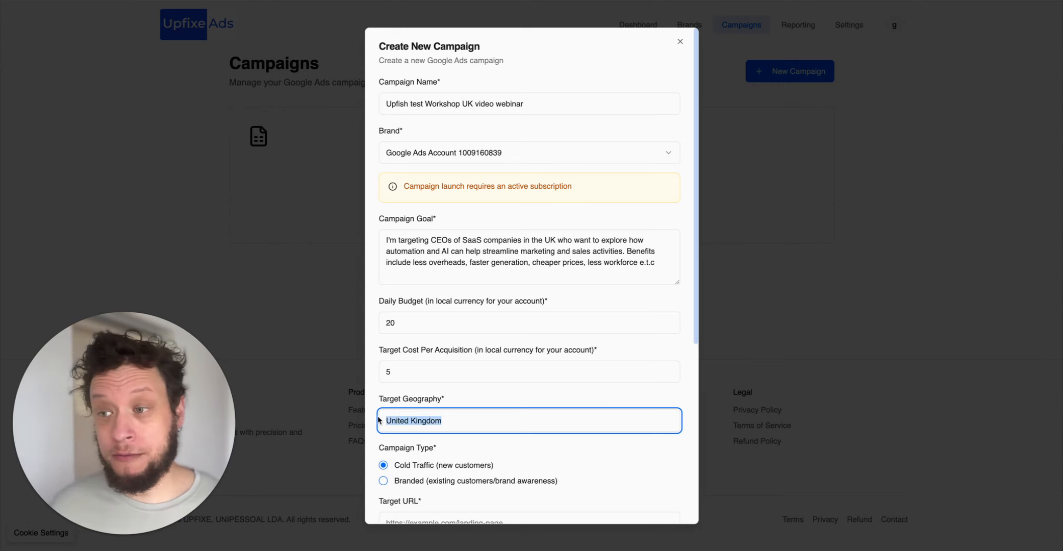
pyautogui.tripleClick(391, 422)
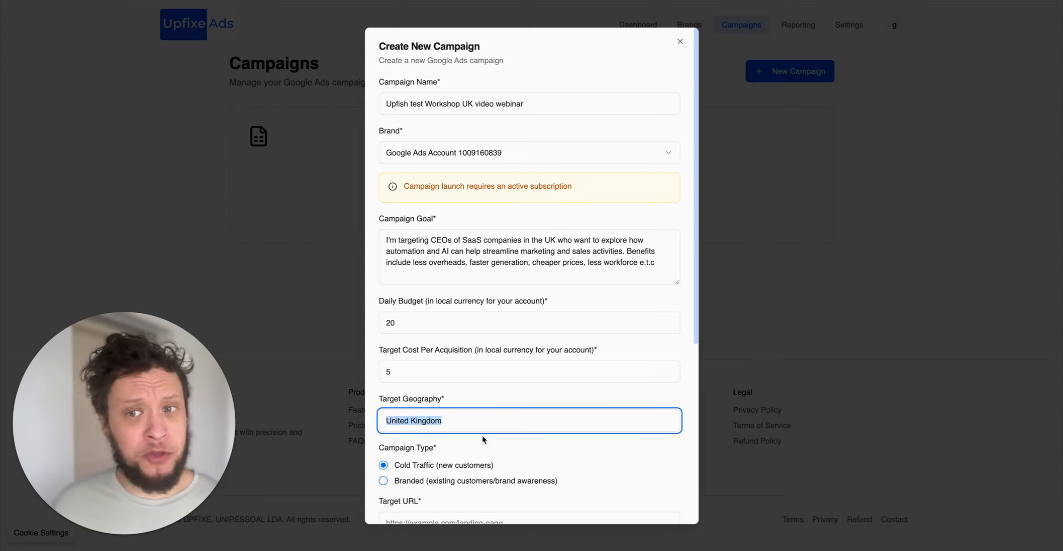
pyautogui.scroll(-1, 475, 459)
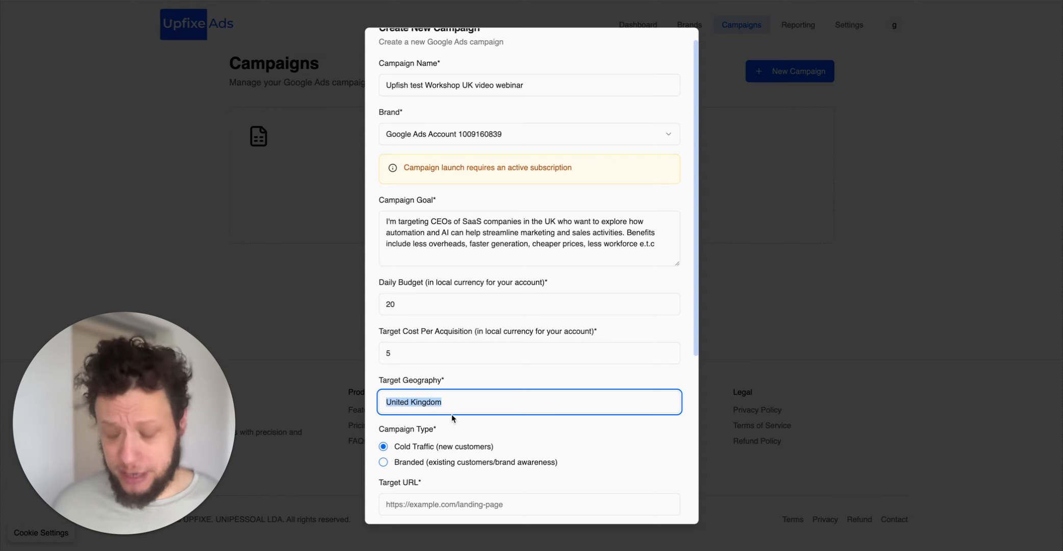
pyautogui.write('londo')
pyautogui.press('BackSpace')
pyautogui.press('BackSpace')
pyautogui.press('BackSpace')
pyautogui.write('in')
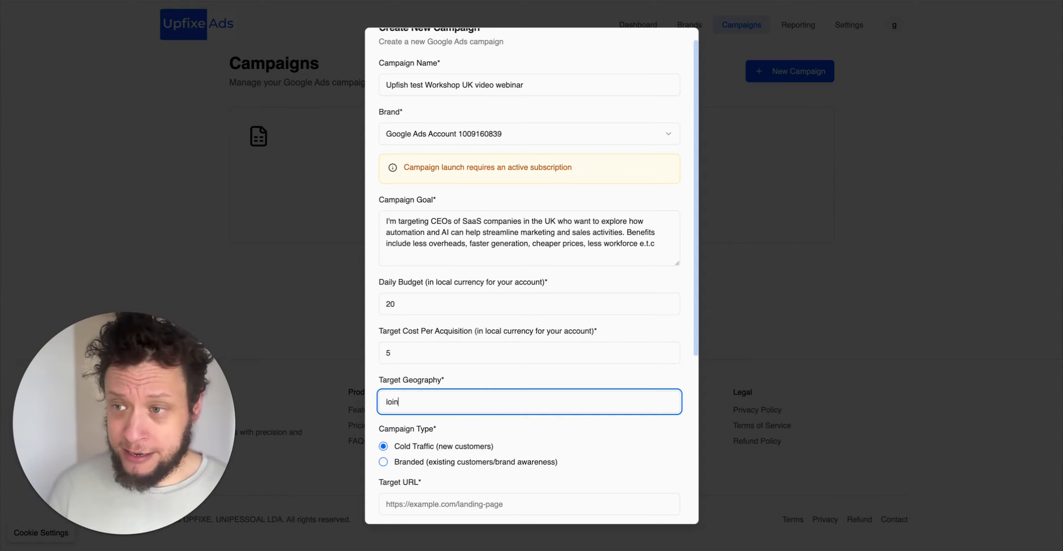
pyautogui.press('BackSpace')
pyautogui.press('BackSpace')
pyautogui.press('BackSpace')
pyautogui.press('BackSpace')
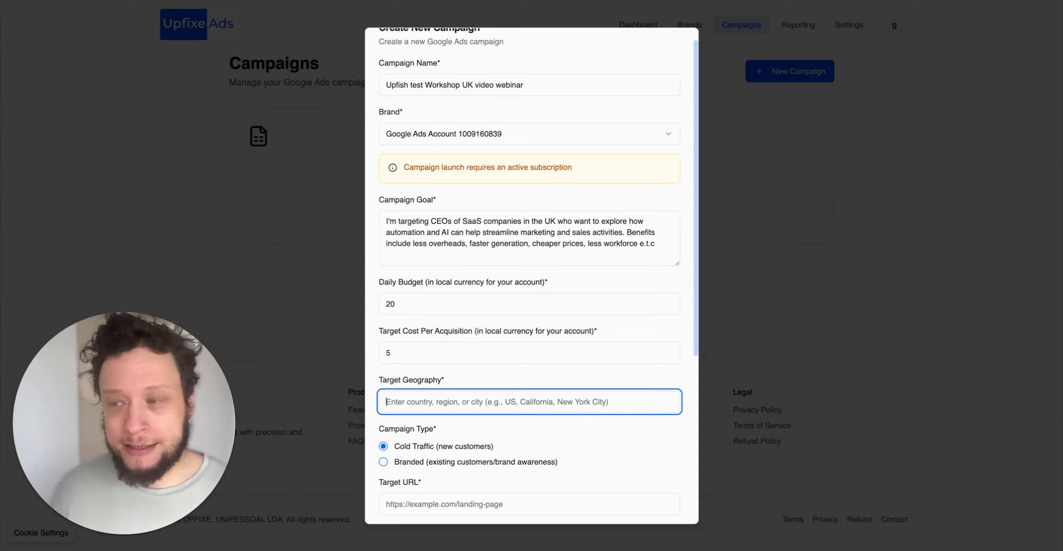
# Step: Re-enter United Kingdom as the campaign's target geography
pyautogui.write('United Kingd')
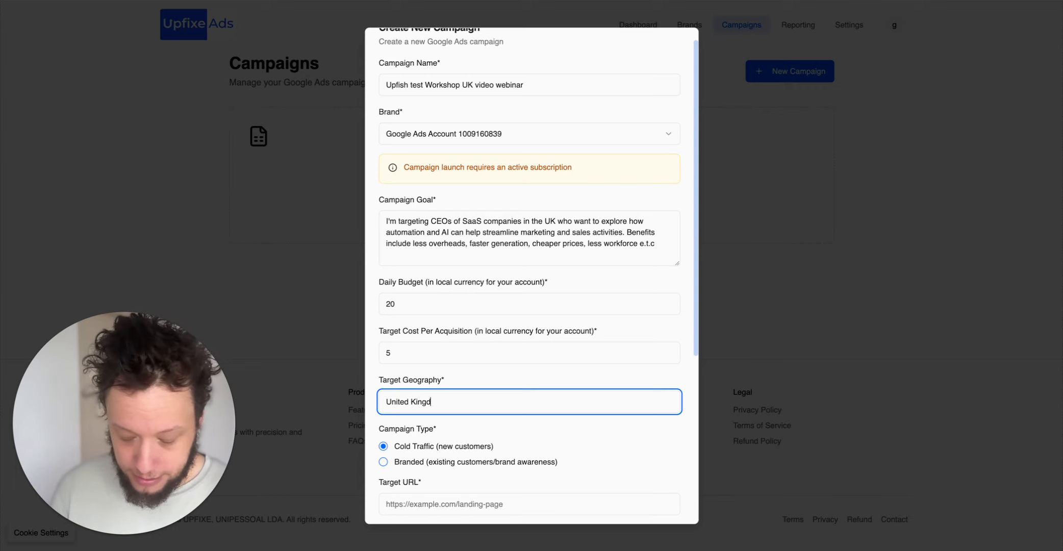
pyautogui.write('om')
# Step: Review the Cold Traffic and Branded campaign type options and the customers each one addresses
pyautogui.scroll(-3, 452, 415)
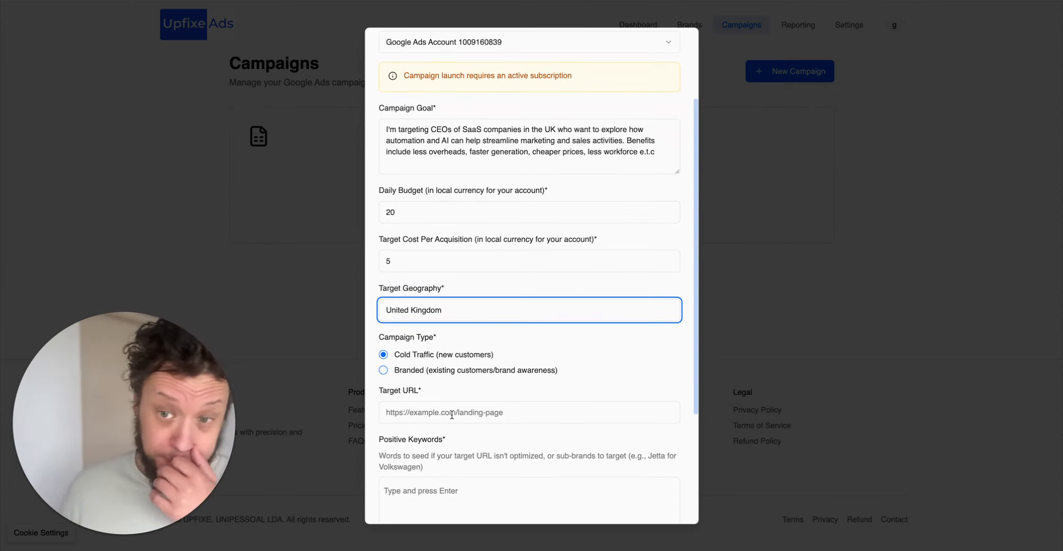
pyautogui.scroll(-5, 452, 415)
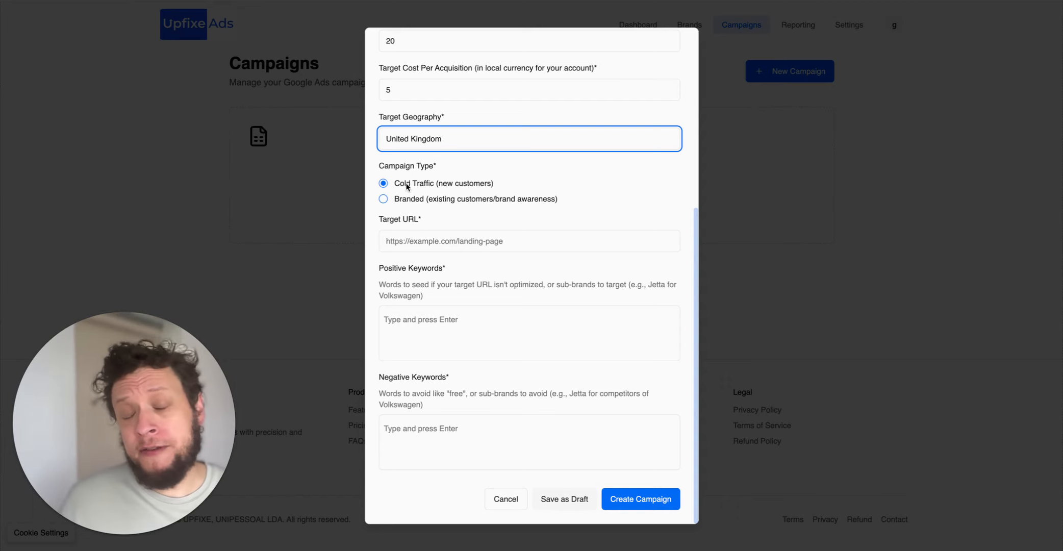
pyautogui.moveTo(443, 184); pyautogui.dragTo(497, 185)
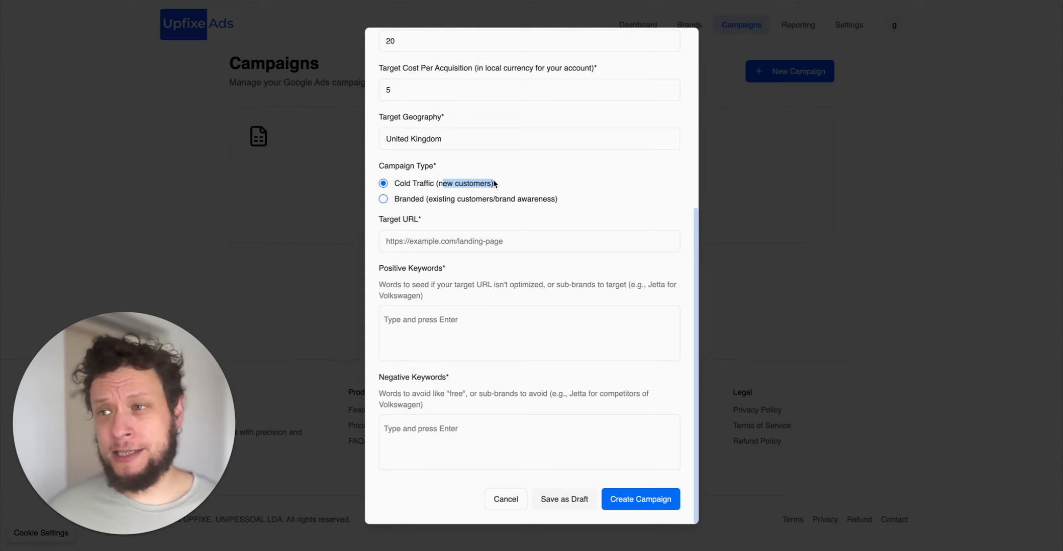
pyautogui.click(462, 184)
pyautogui.moveTo(437, 183); pyautogui.dragTo(499, 183)
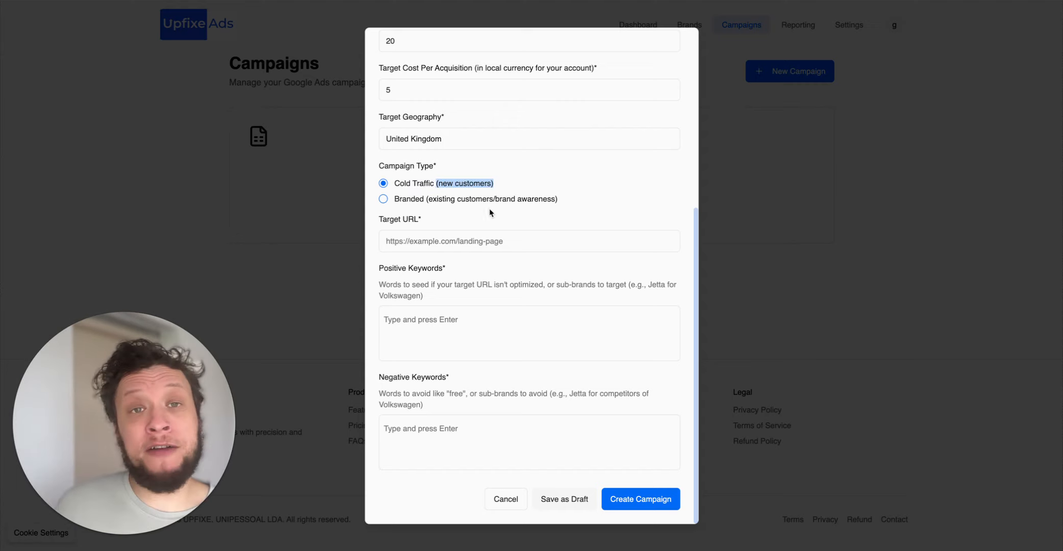
pyautogui.moveTo(502, 184); pyautogui.dragTo(592, 205)
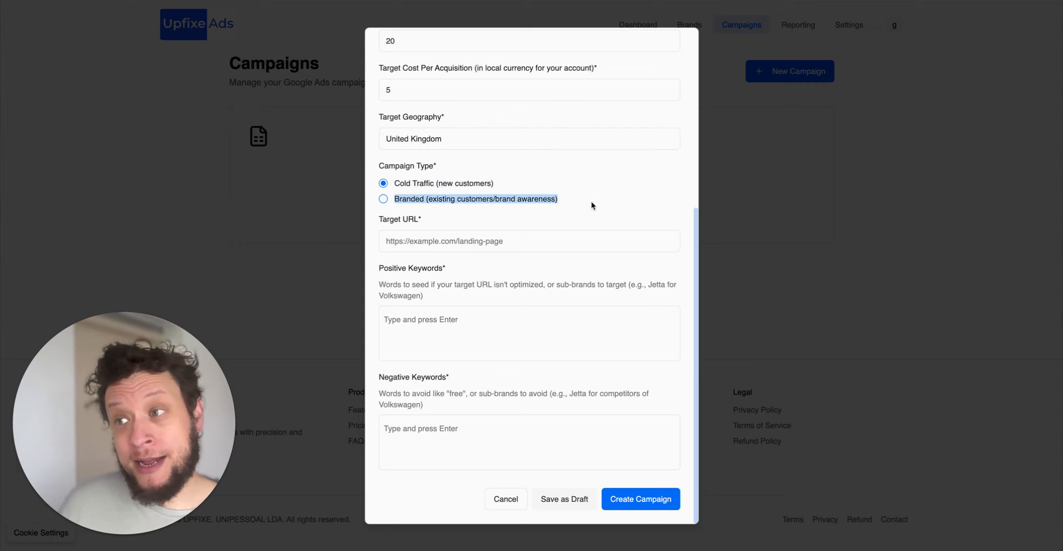
pyautogui.click(593, 205)
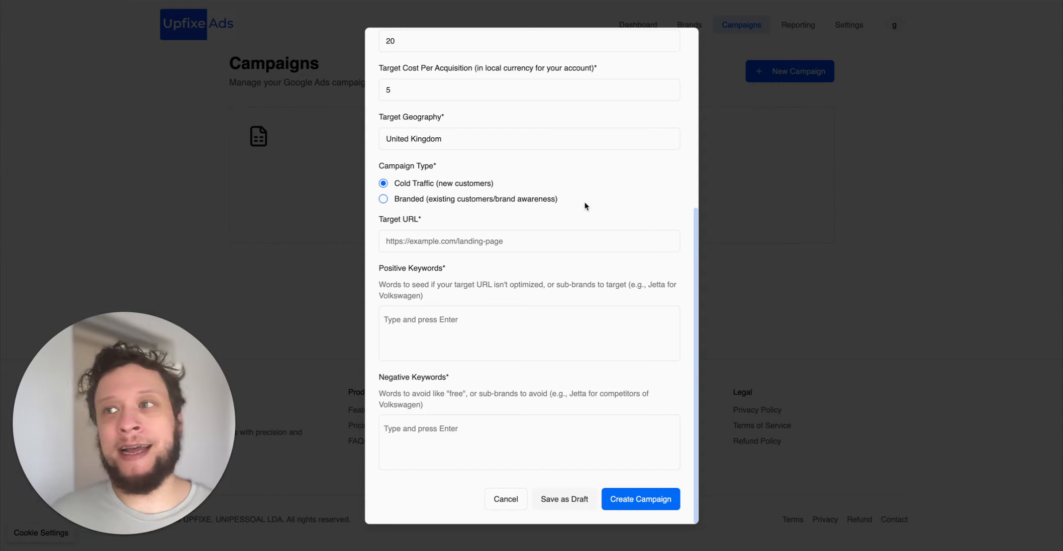
pyautogui.scroll(5, 585, 206)
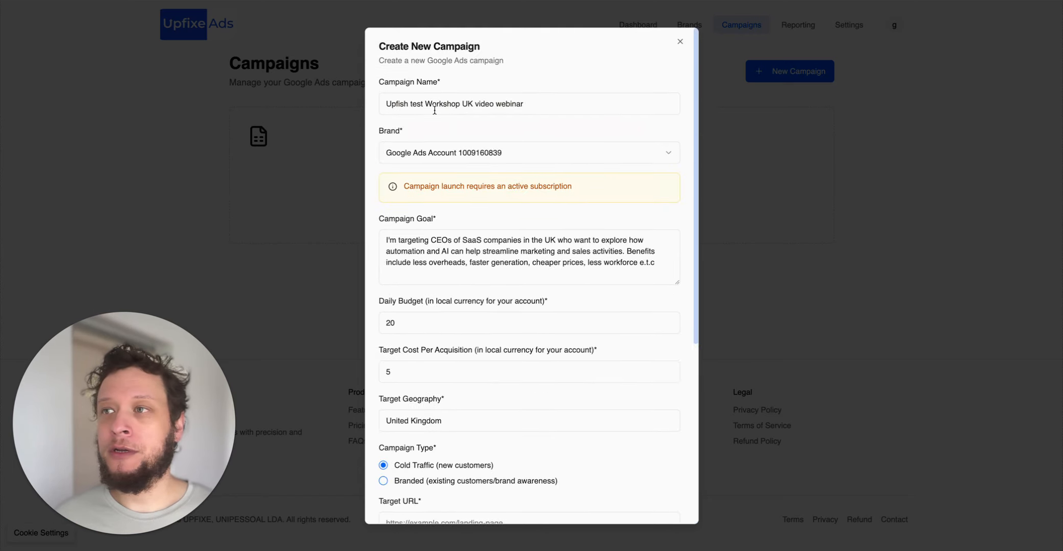
pyautogui.scroll(-3, 432, 274)
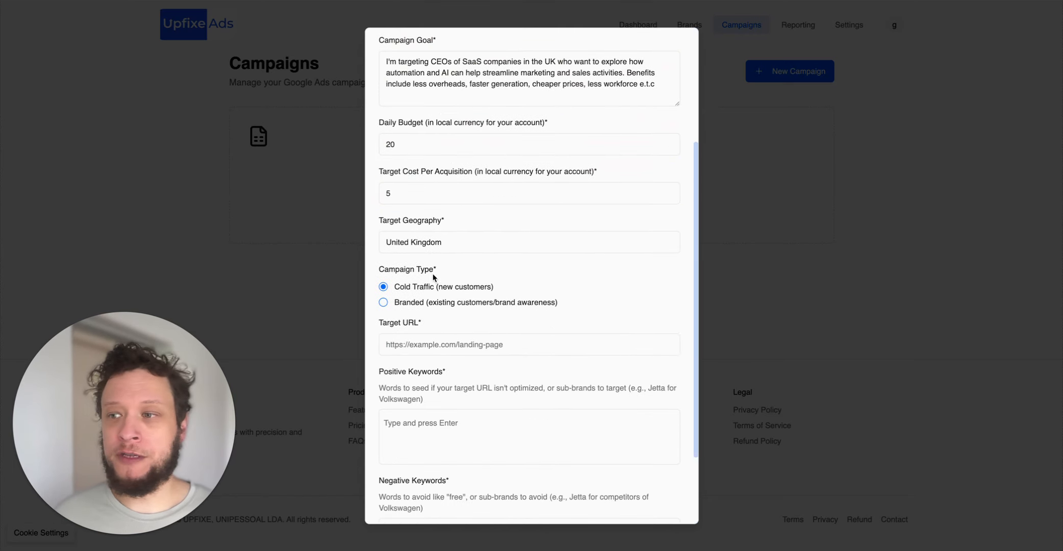
pyautogui.click(431, 338)
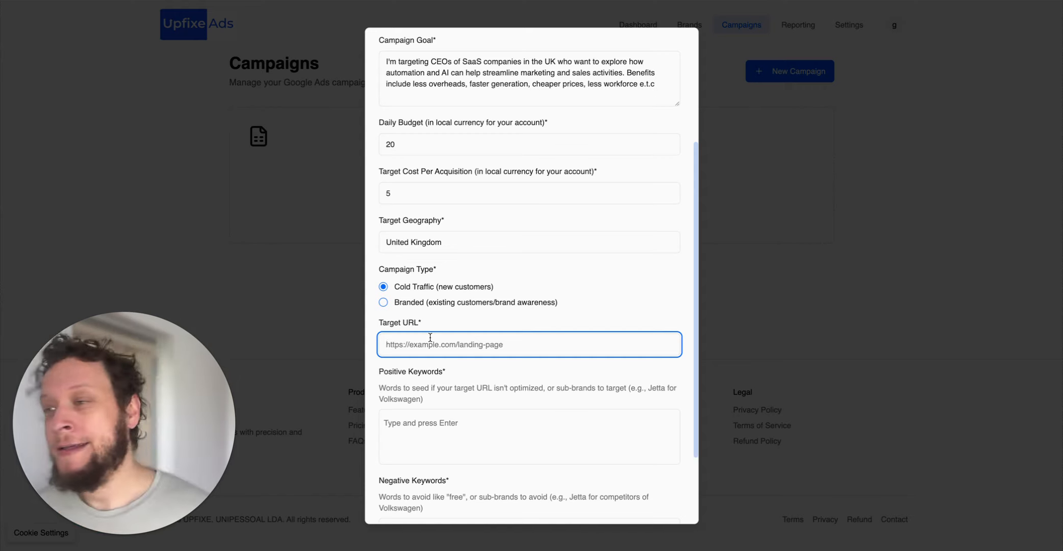
pyautogui.scroll(-3, 390, 335)
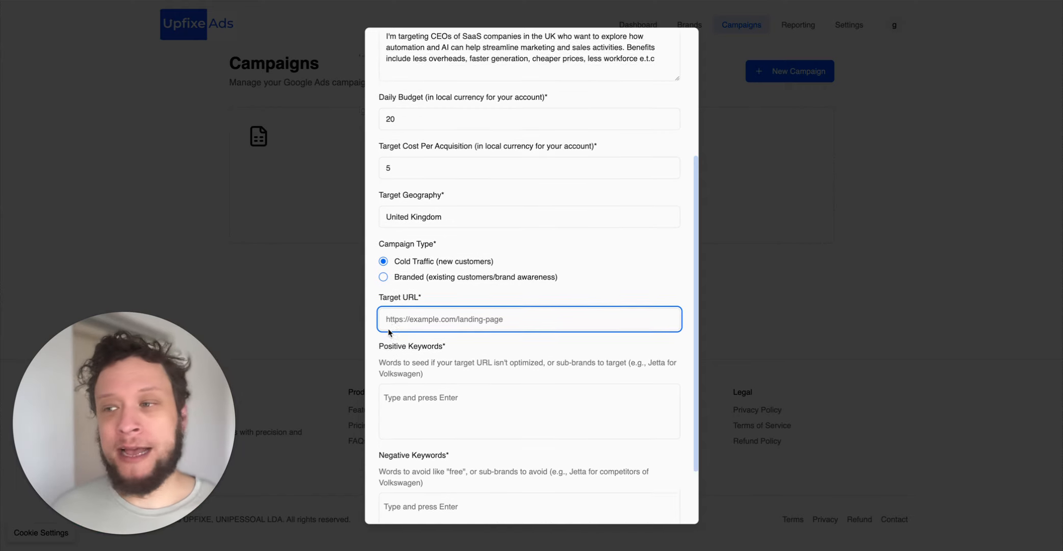
pyautogui.click(411, 323)
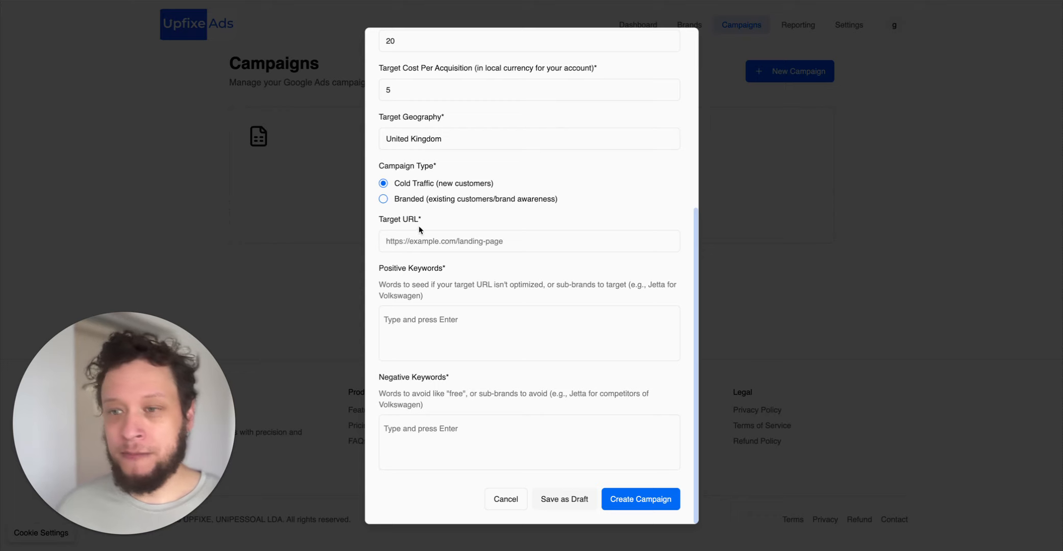
pyautogui.click(419, 239)
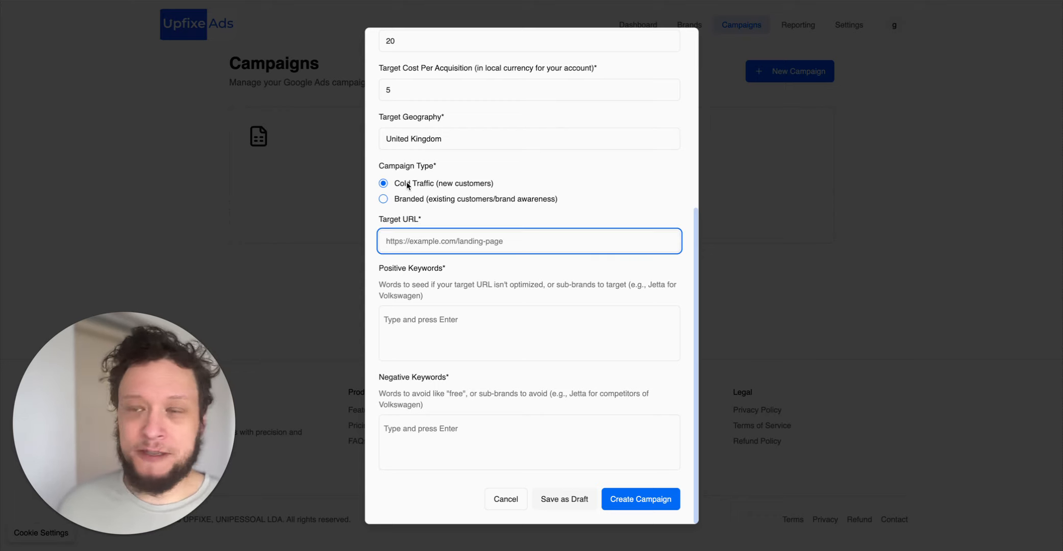
pyautogui.write('https:/')
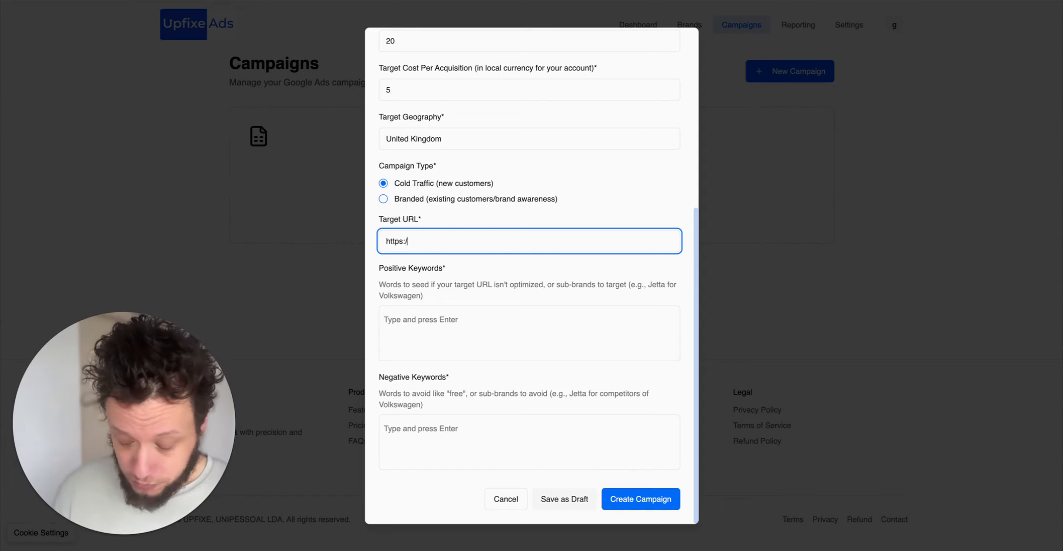
pyautogui.write('/upfish.co')
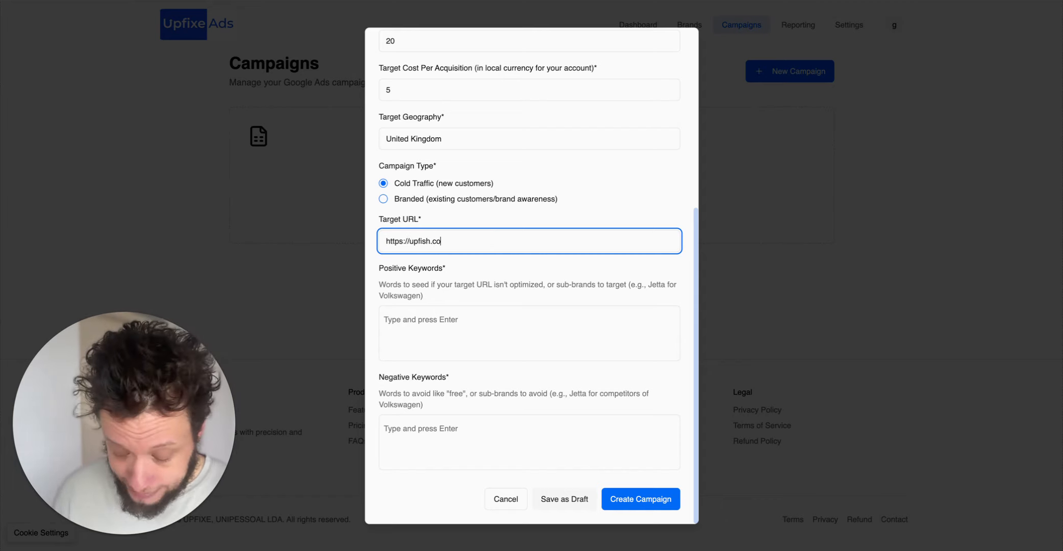
pyautogui.write('.uk')
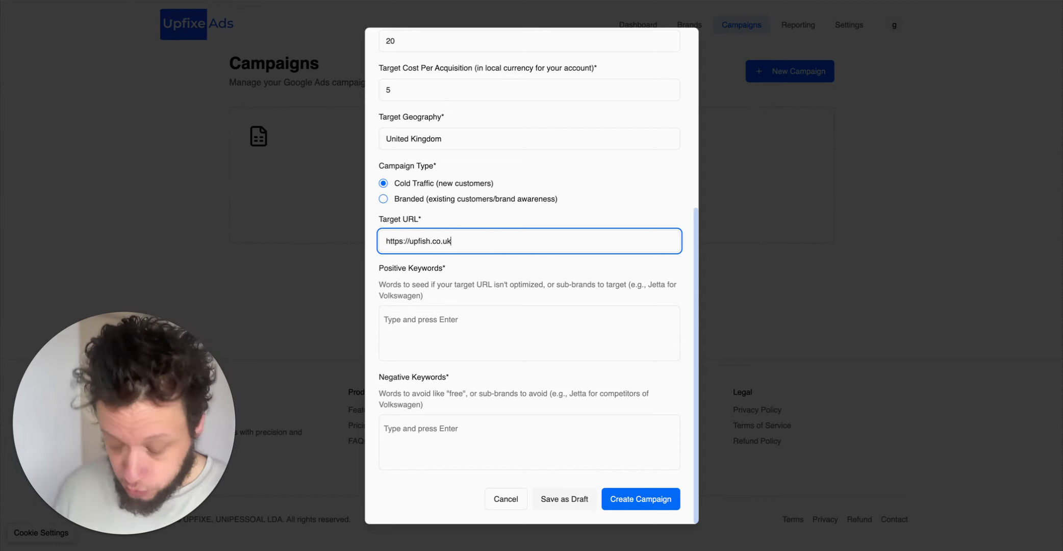
pyautogui.click(409, 242)
pyautogui.write('www.')
# Step: Add "automation marketing" as a positive keyword for the campaign
pyautogui.click(473, 338)
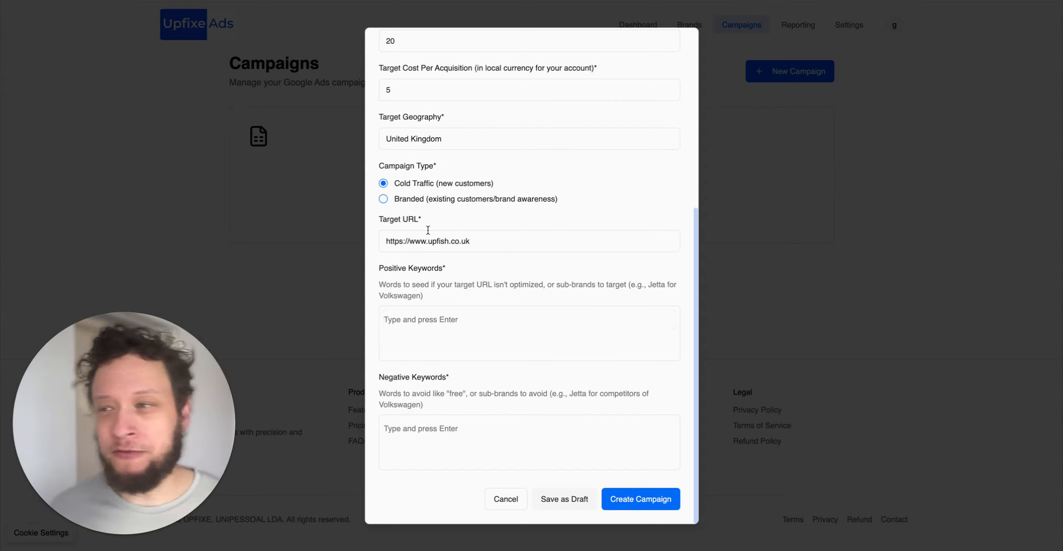
pyautogui.click(452, 347)
pyautogui.write('automation marketing')
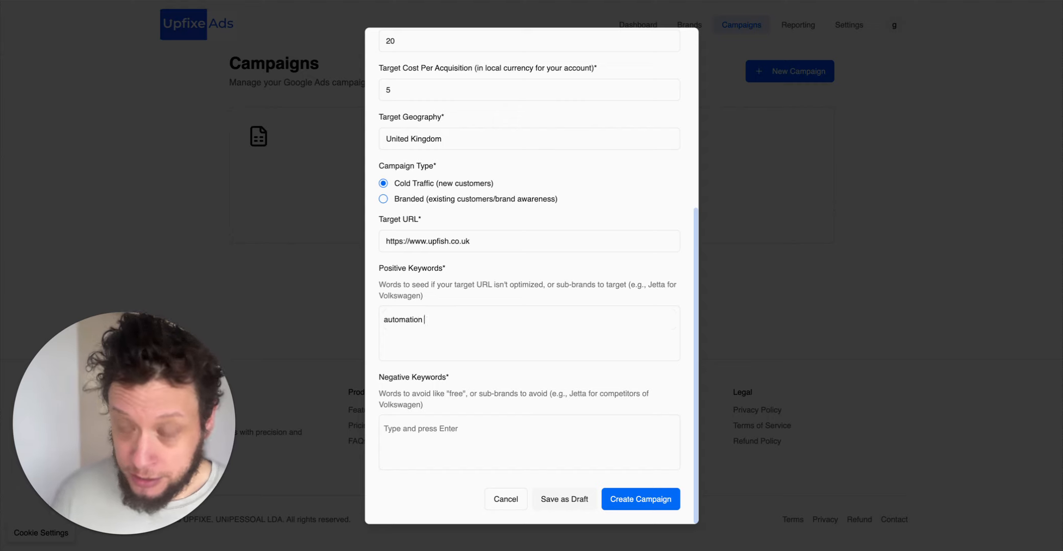
pyautogui.press('Return')
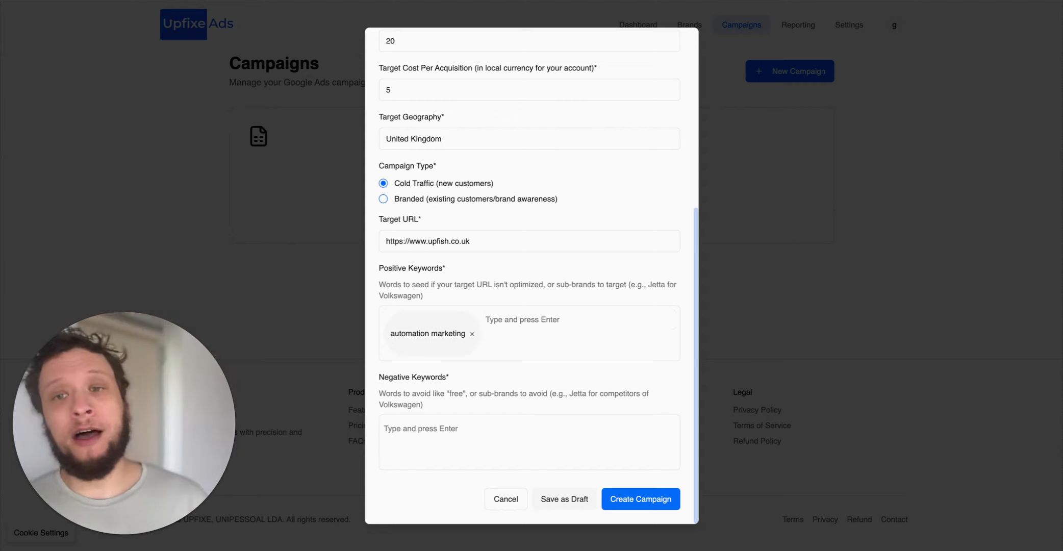
pyautogui.tripleClick(453, 247)
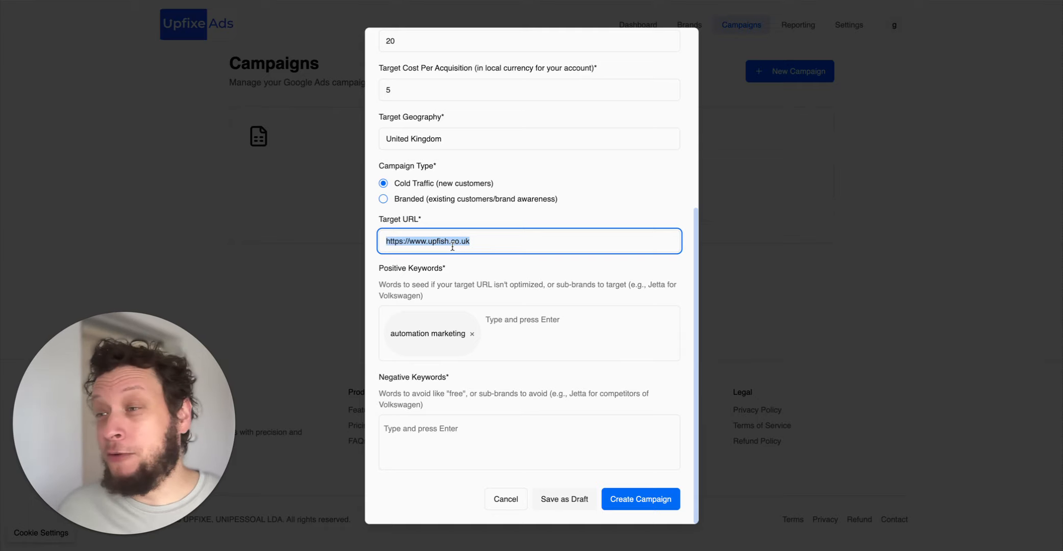
pyautogui.scroll(5, 453, 247)
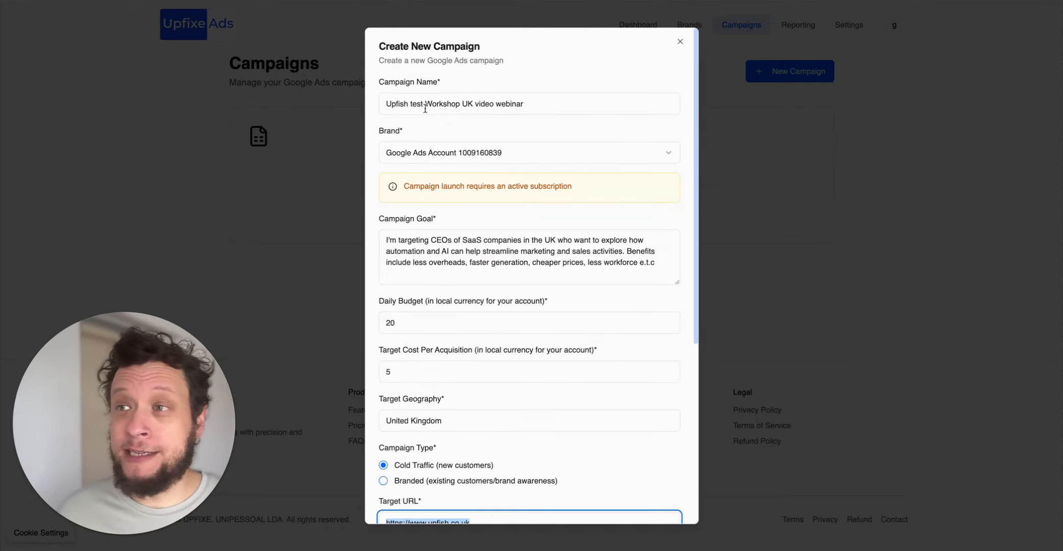
pyautogui.scroll(-5, 491, 306)
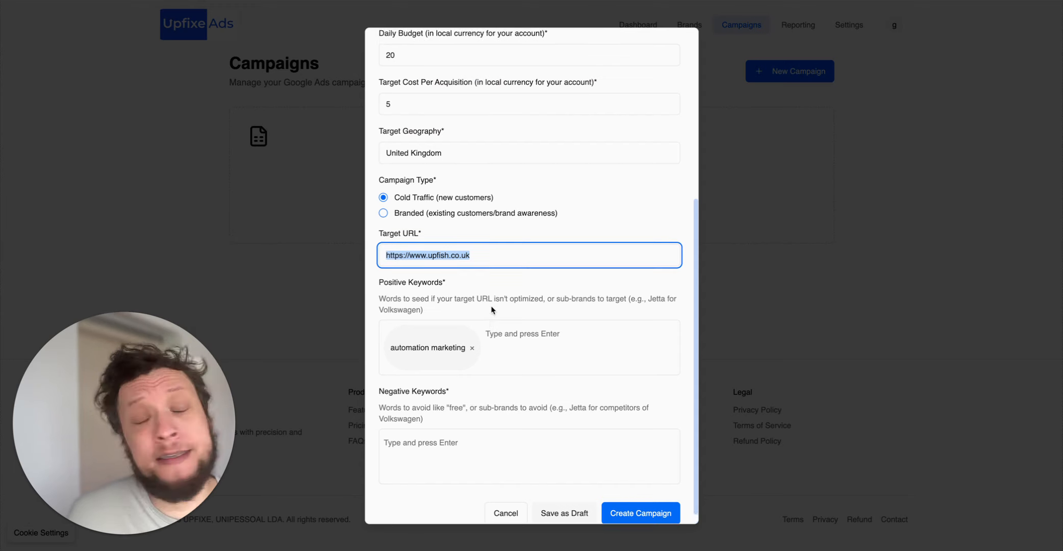
pyautogui.click(510, 260)
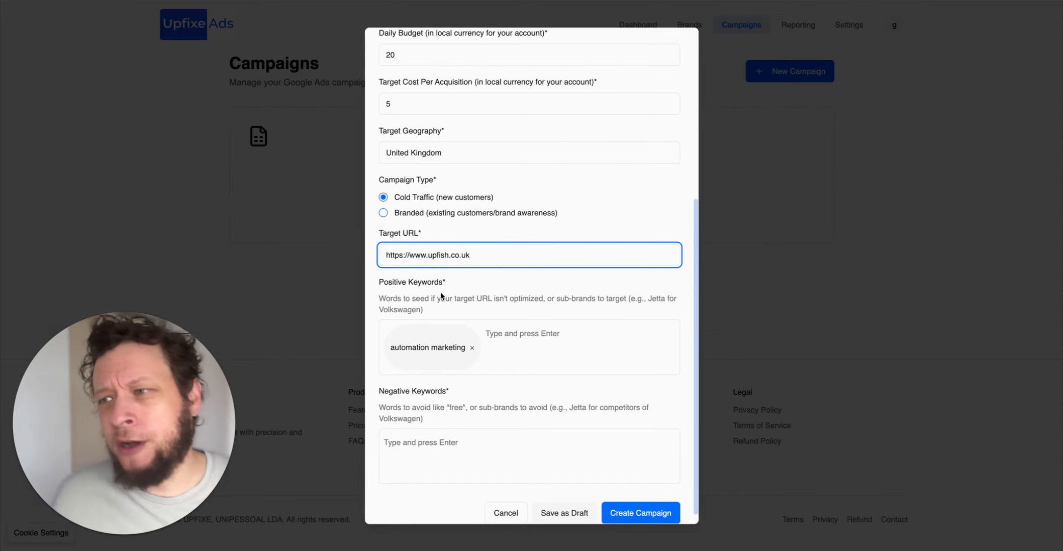
pyautogui.moveTo(378, 283); pyautogui.dragTo(431, 284)
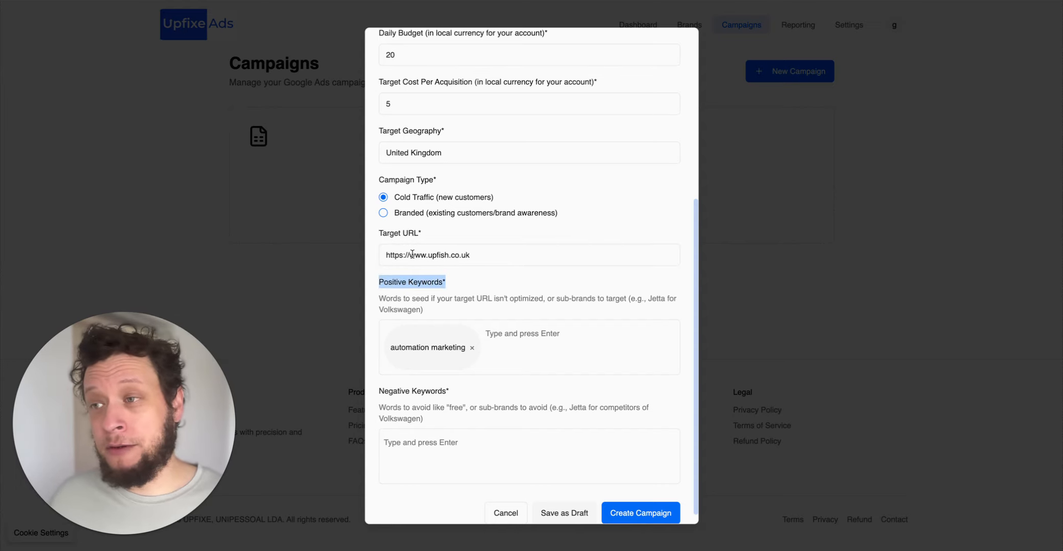
pyautogui.moveTo(395, 254)
pyautogui.mouseDown()
pyautogui.moveTo(488, 252)
pyautogui.moveTo(384, 260)
pyautogui.mouseUp()
pyautogui.click(505, 259)
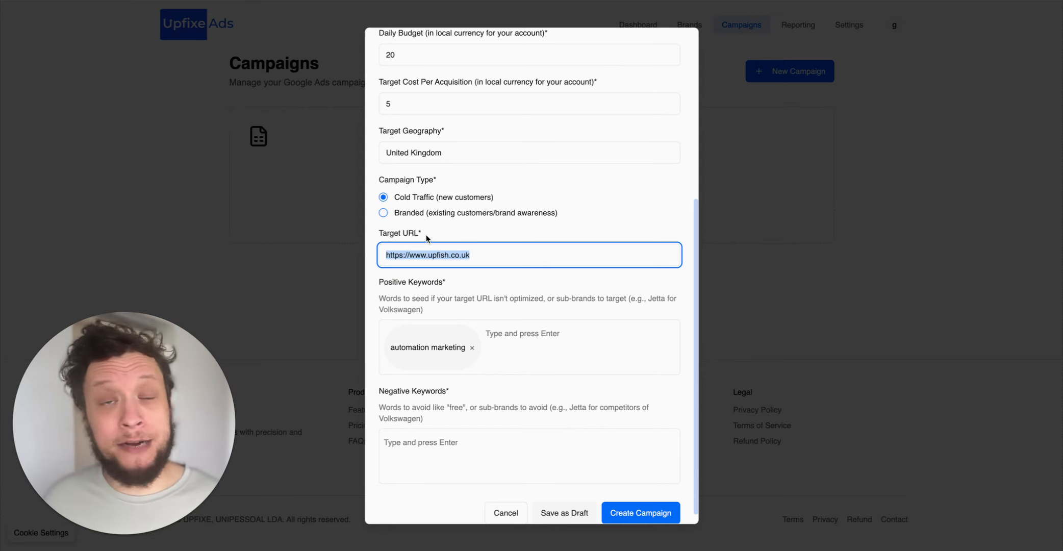
pyautogui.scroll(6, 426, 230)
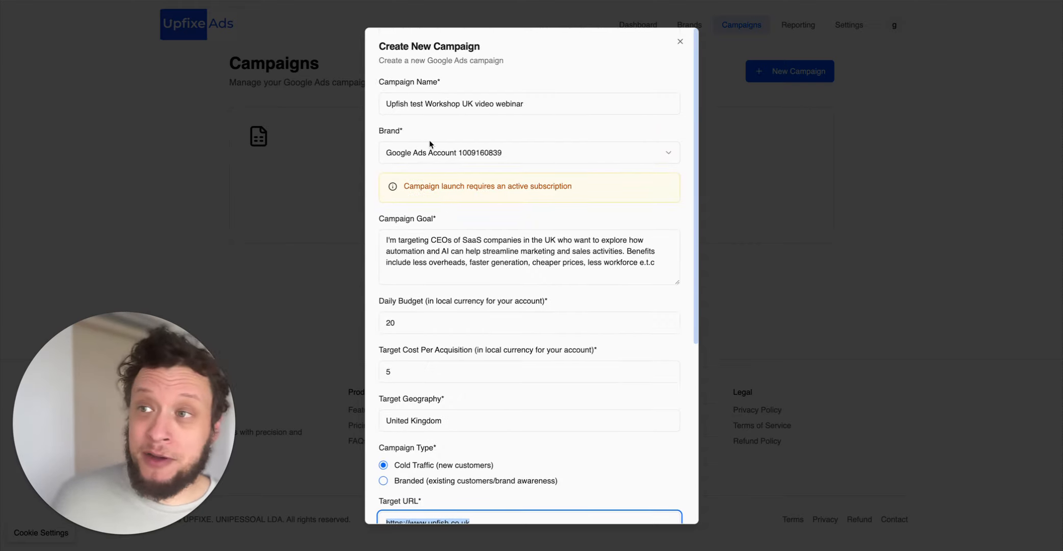
pyautogui.scroll(-6, 429, 140)
pyautogui.click(429, 270)
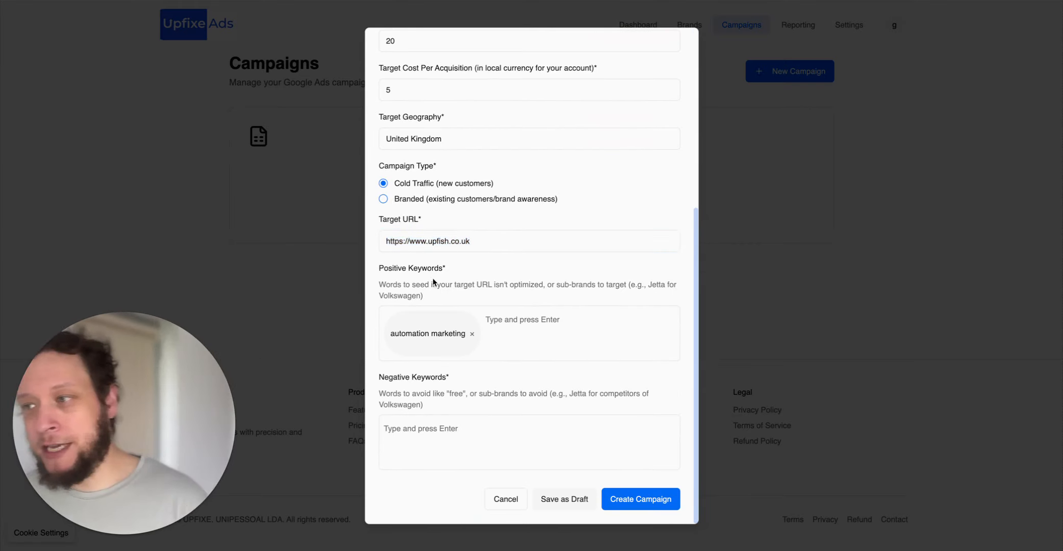
# Step: Add "automation sales" and "automation ai processes" as further positive keywords for the campaign
pyautogui.click(511, 323)
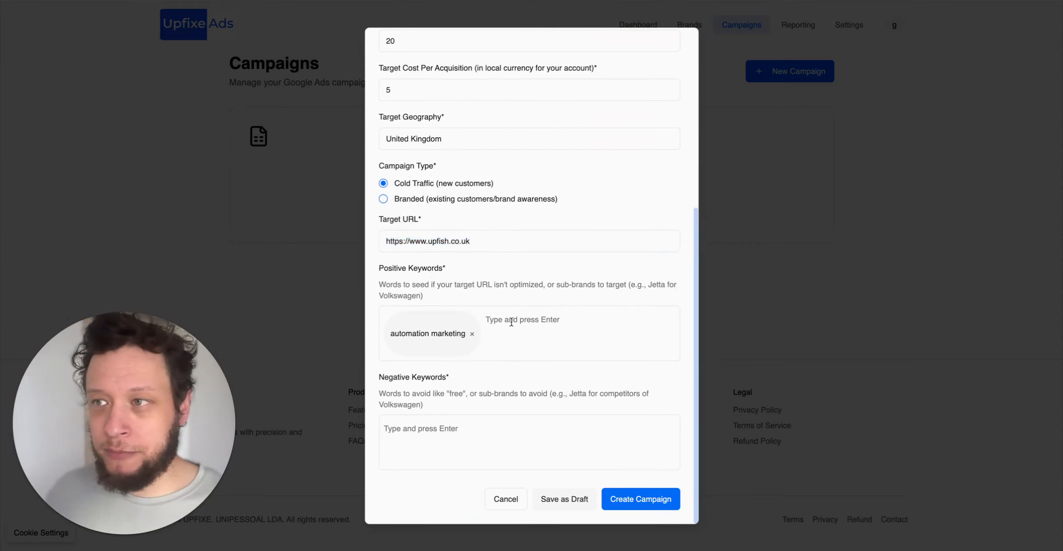
pyautogui.write('au')
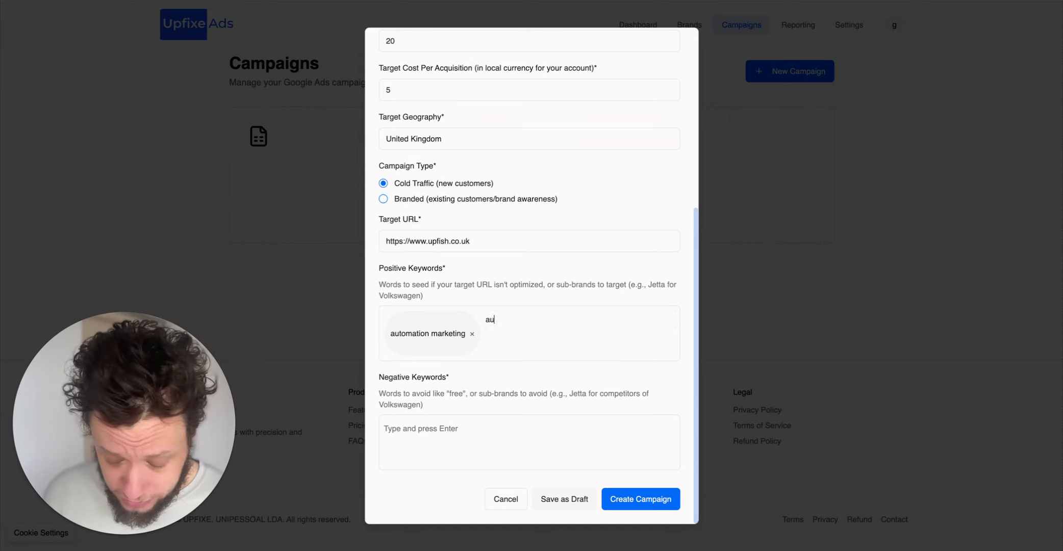
pyautogui.write('tomation sales')
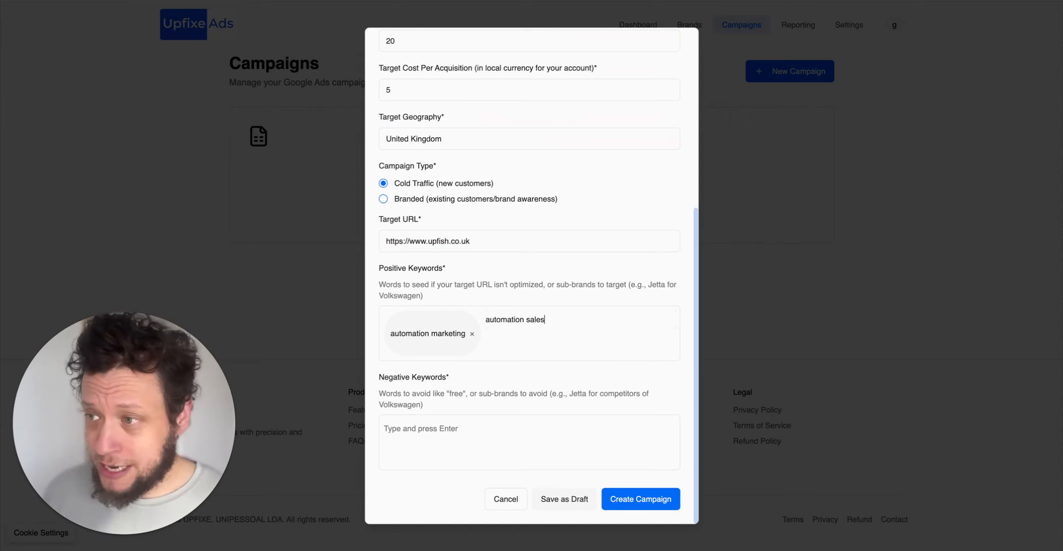
pyautogui.press('Return')
pyautogui.write('automation ')
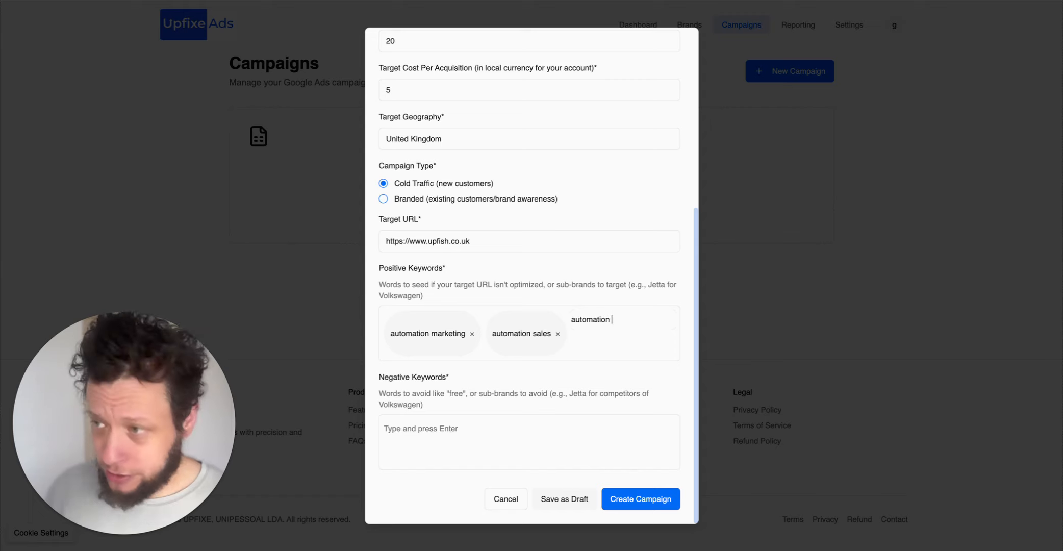
pyautogui.write('ai ')
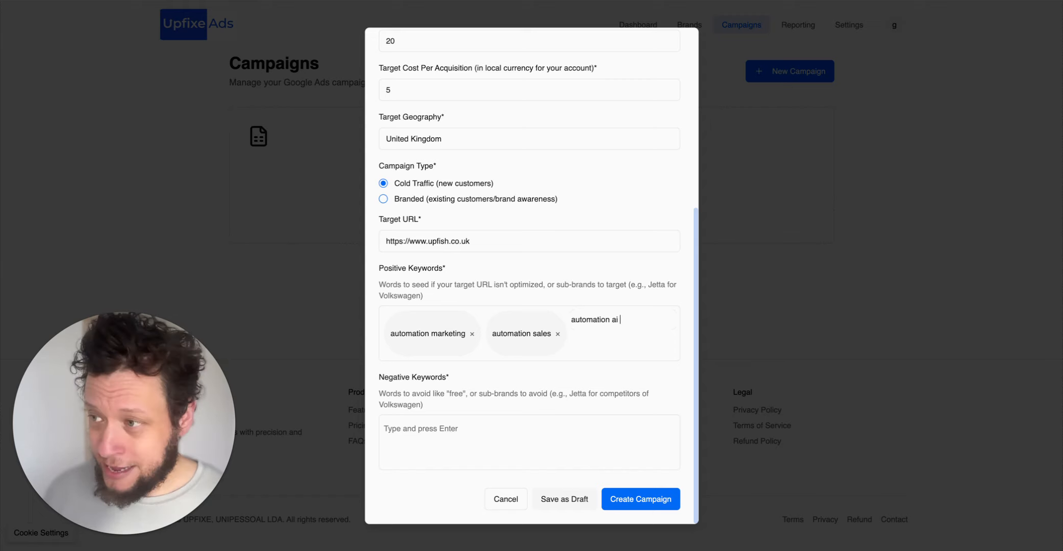
pyautogui.write('processess')
pyautogui.press('Return')
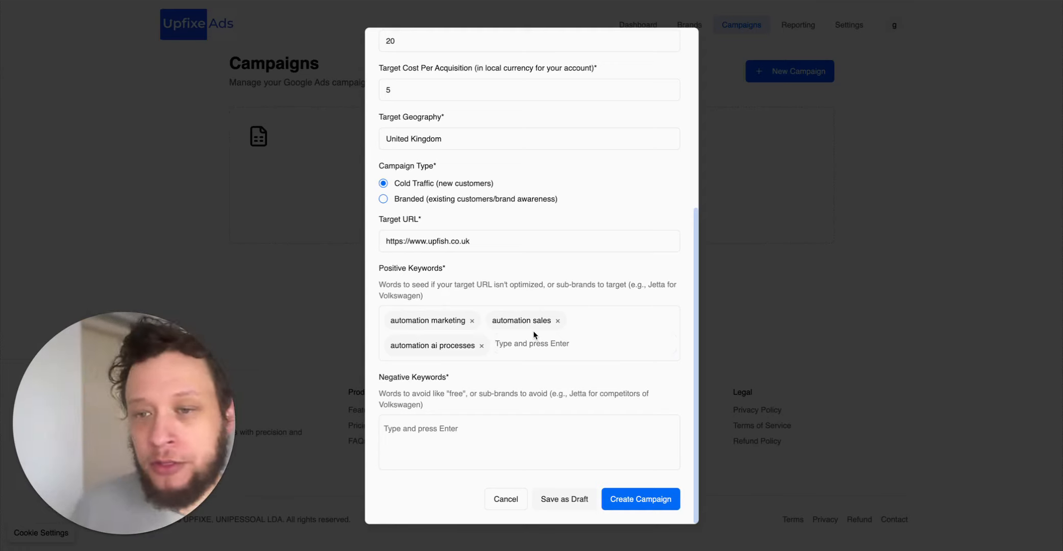
pyautogui.tripleClick(490, 241)
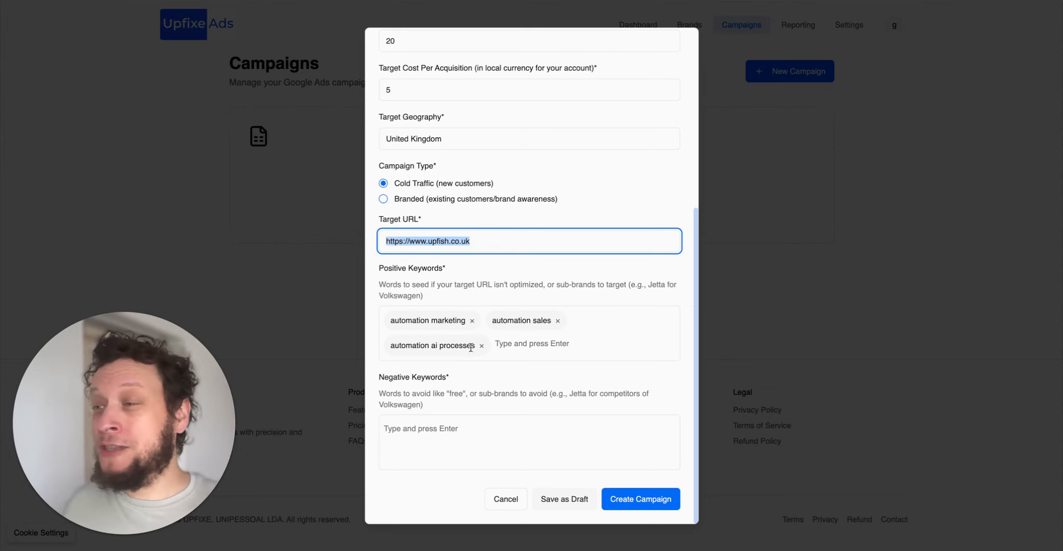
pyautogui.click(512, 341)
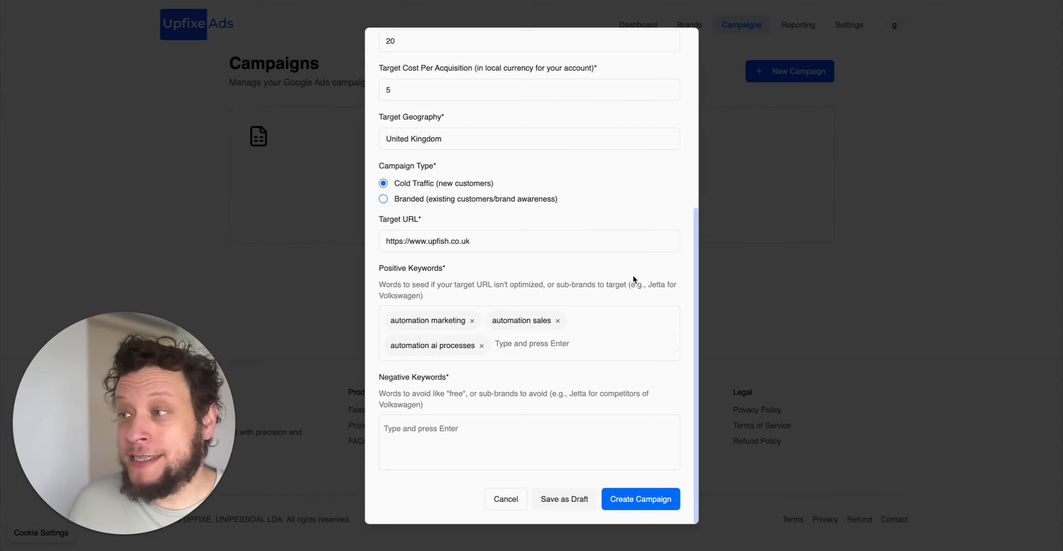
pyautogui.moveTo(631, 284); pyautogui.dragTo(627, 296)
pyautogui.click(560, 300)
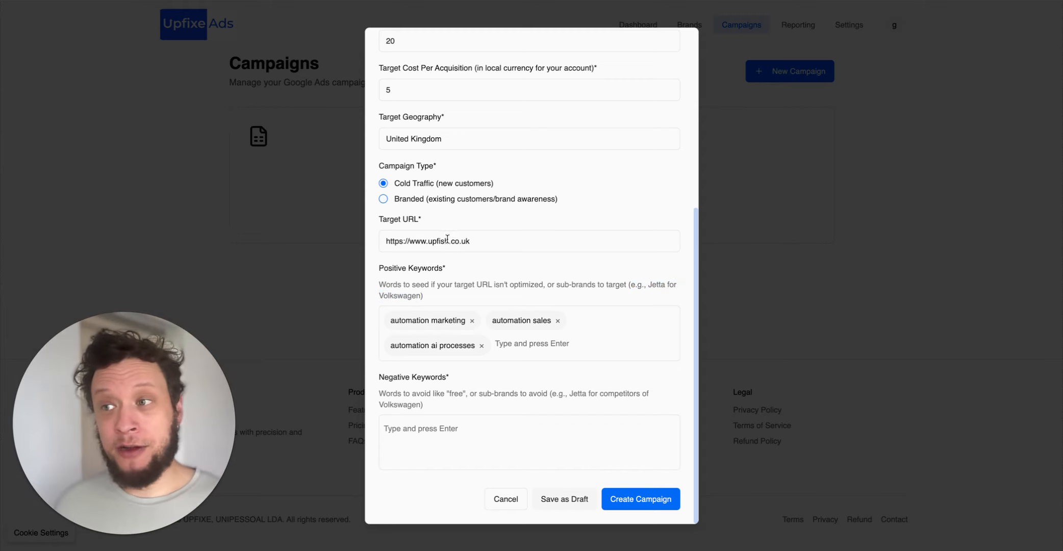
pyautogui.moveTo(449, 240); pyautogui.dragTo(506, 236)
pyautogui.click(507, 241)
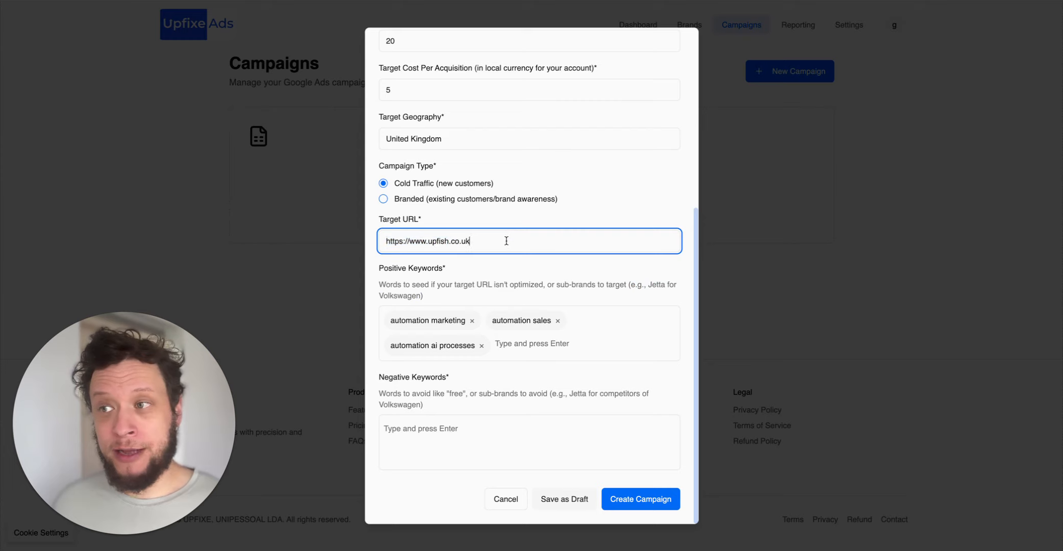
# Step: Add the sub-brand names "surface" and "zune" as positive keywords for the campaign
pyautogui.click(620, 347)
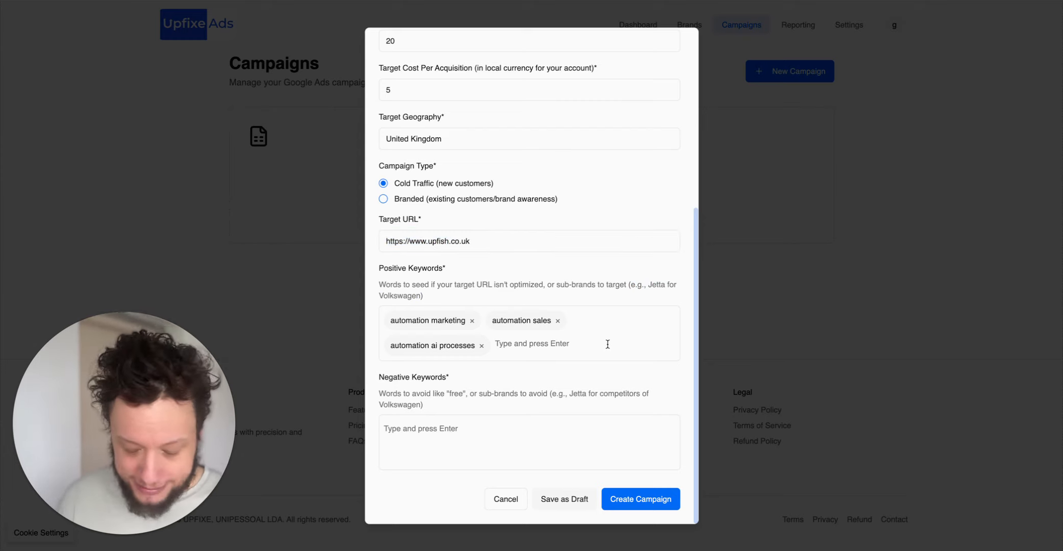
pyautogui.write('surface')
pyautogui.press('Return')
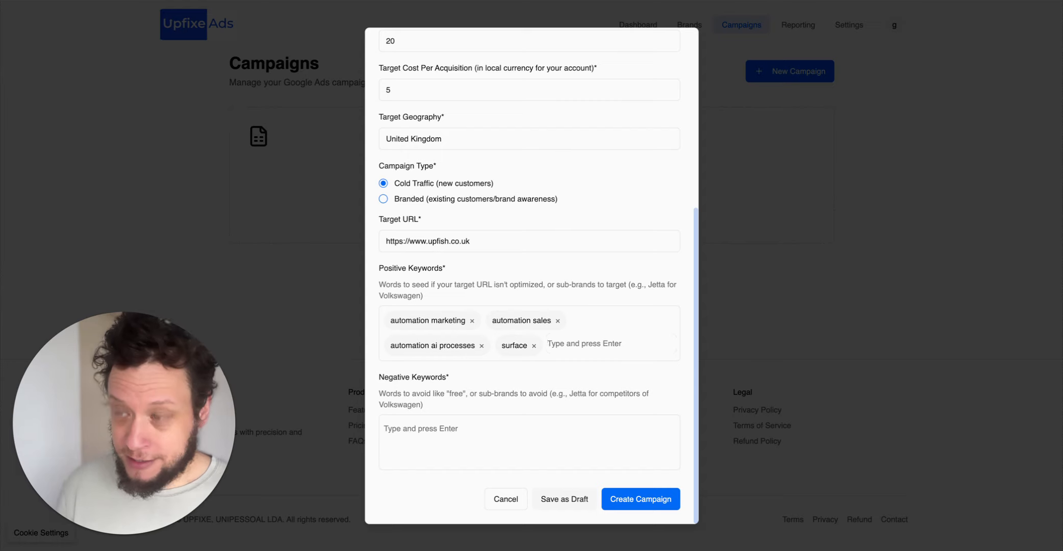
pyautogui.write('zune')
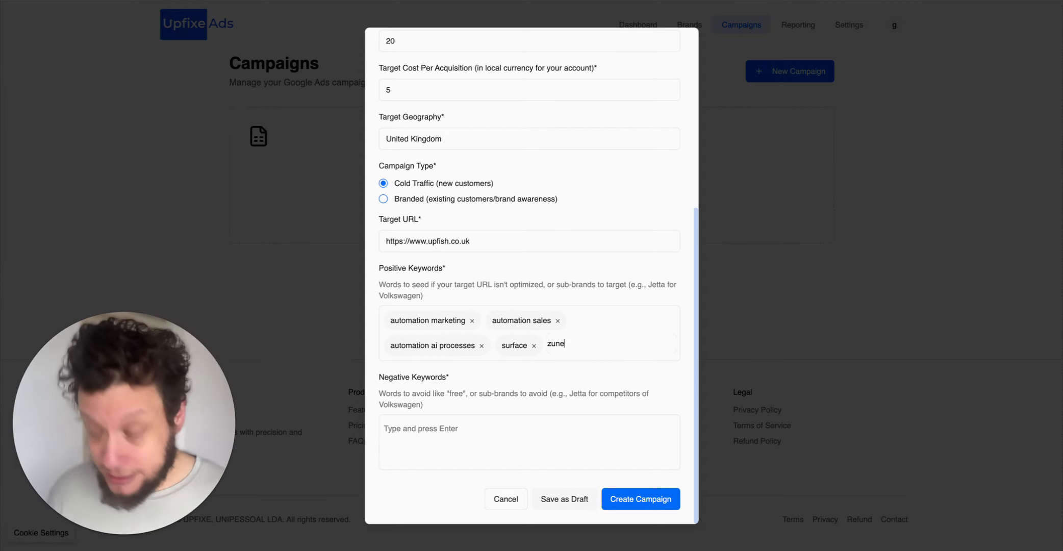
pyautogui.press('Return')
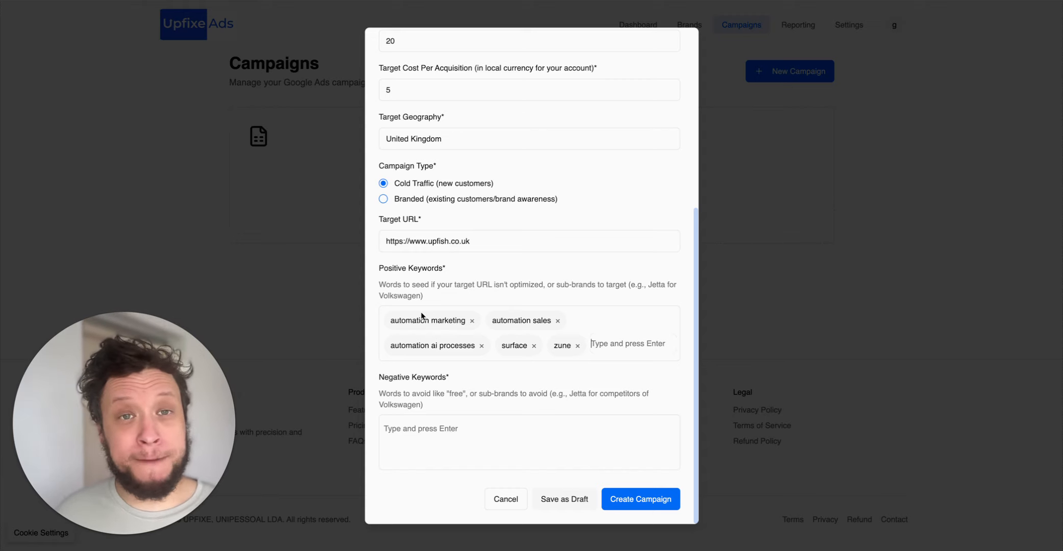
# Step: Remove the "surface" and "zune" entries from the campaign's positive keywords
pyautogui.tripleClick(420, 240)
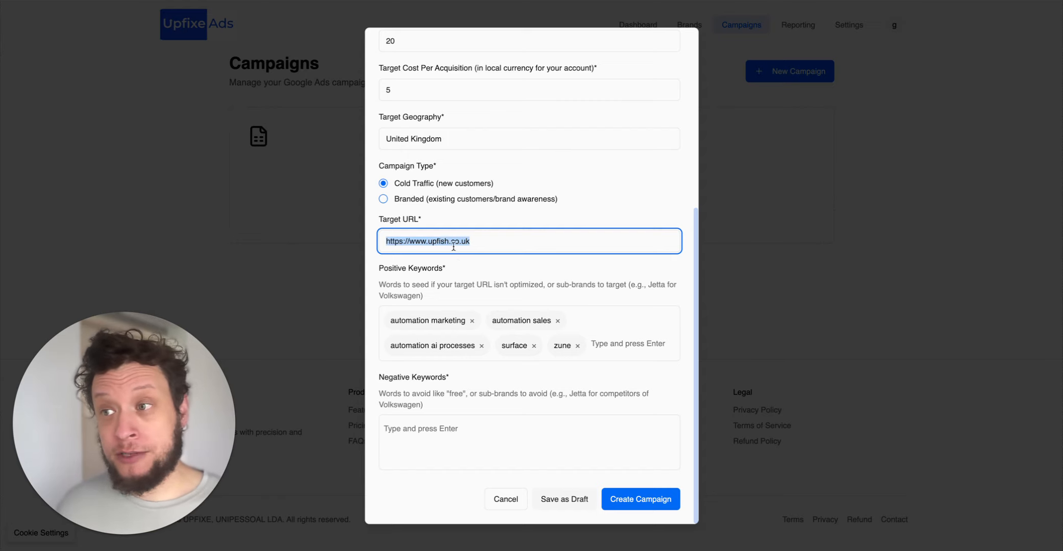
pyautogui.click(535, 346)
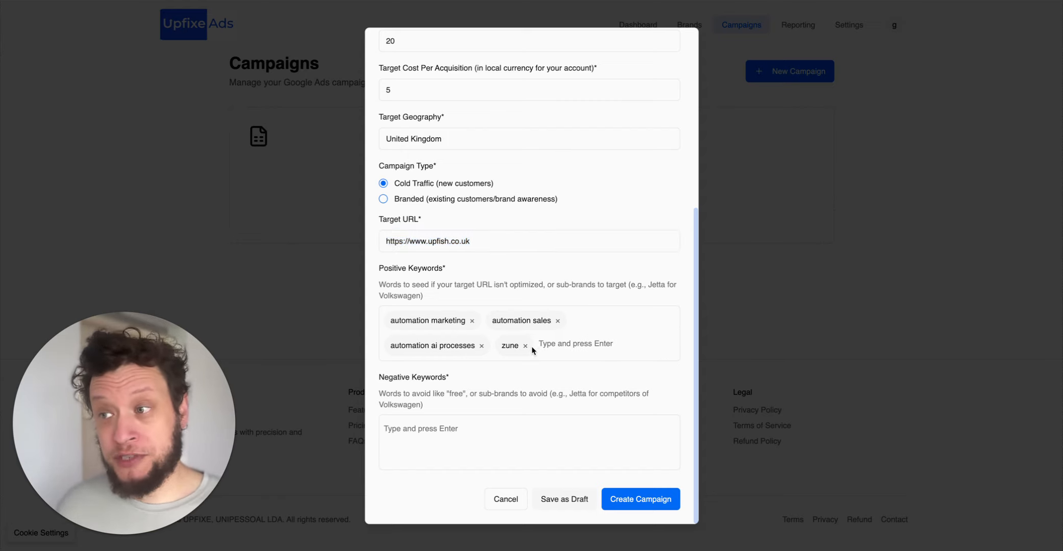
pyautogui.click(525, 347)
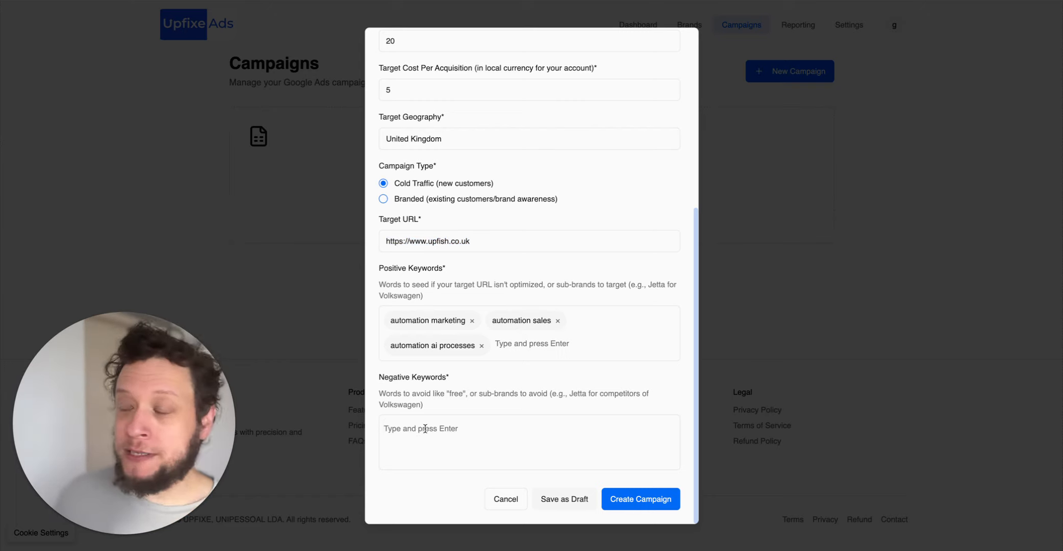
# Step: Add "free" as a negative keyword for the campaign
pyautogui.write('free')
pyautogui.press('Return')
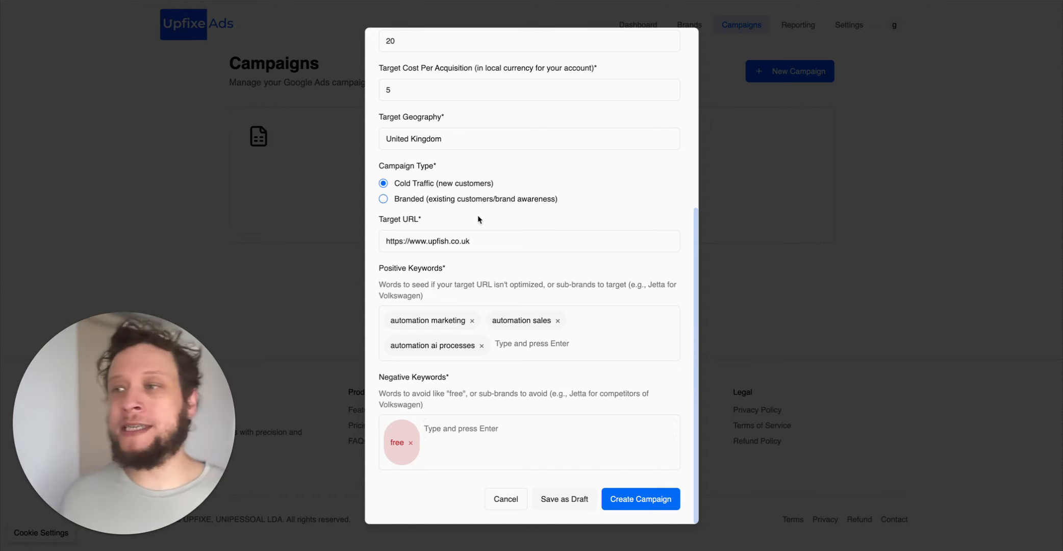
pyautogui.doubleClick(396, 241)
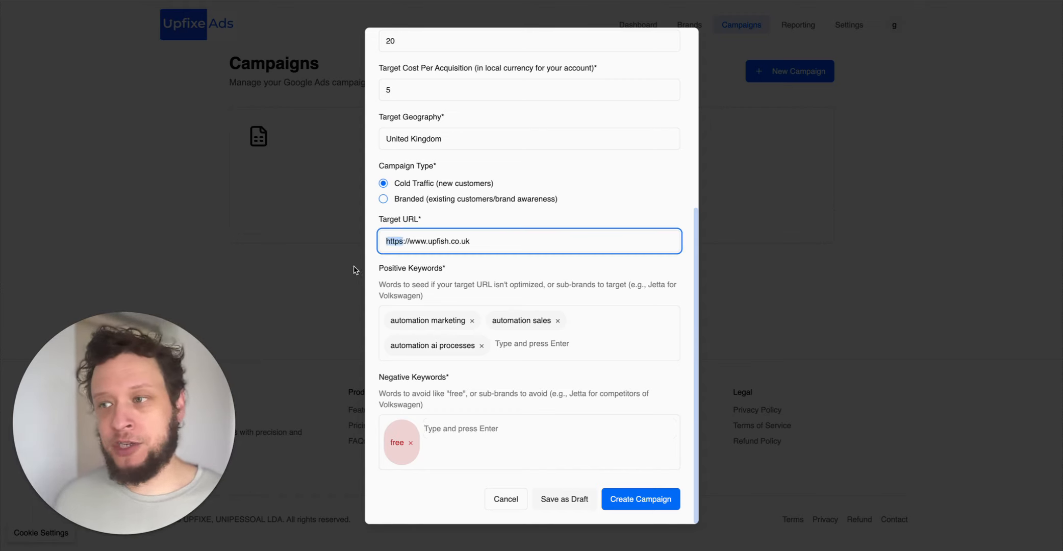
pyautogui.moveTo(379, 267); pyautogui.dragTo(465, 347)
pyautogui.click(443, 388)
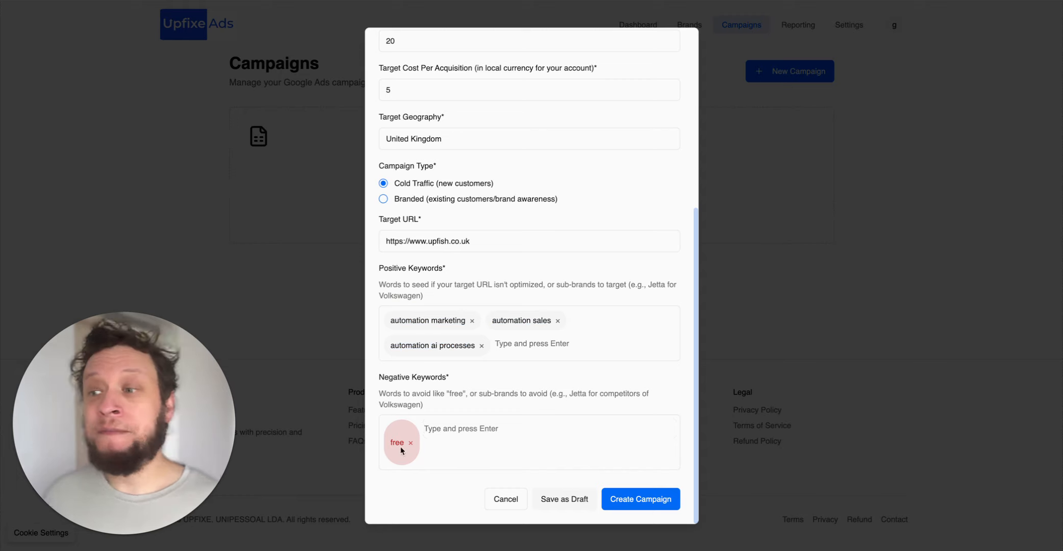
# Step: Try adding "trial" as a negative keyword and remove it again
pyautogui.click(446, 442)
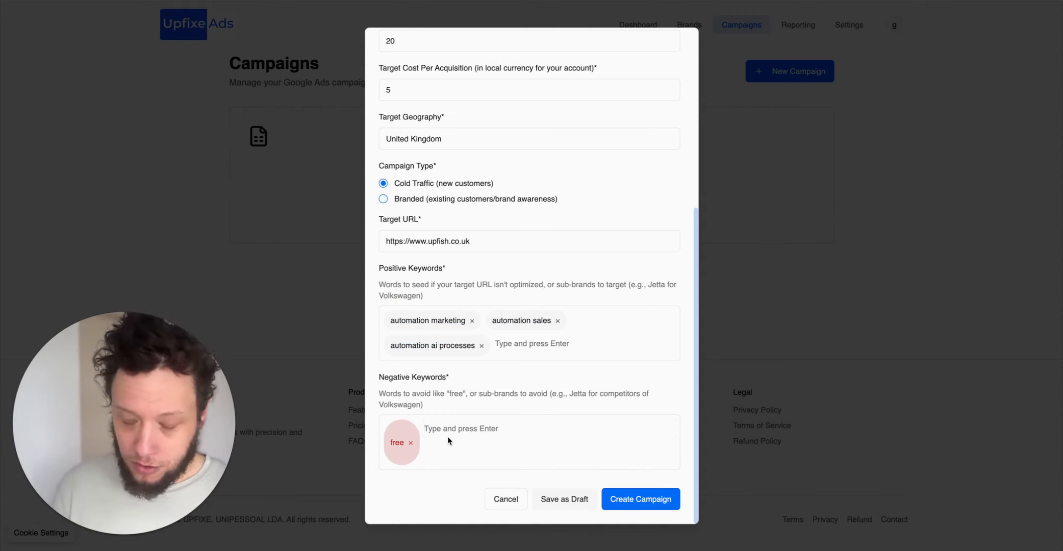
pyautogui.write('trial')
pyautogui.press('Return')
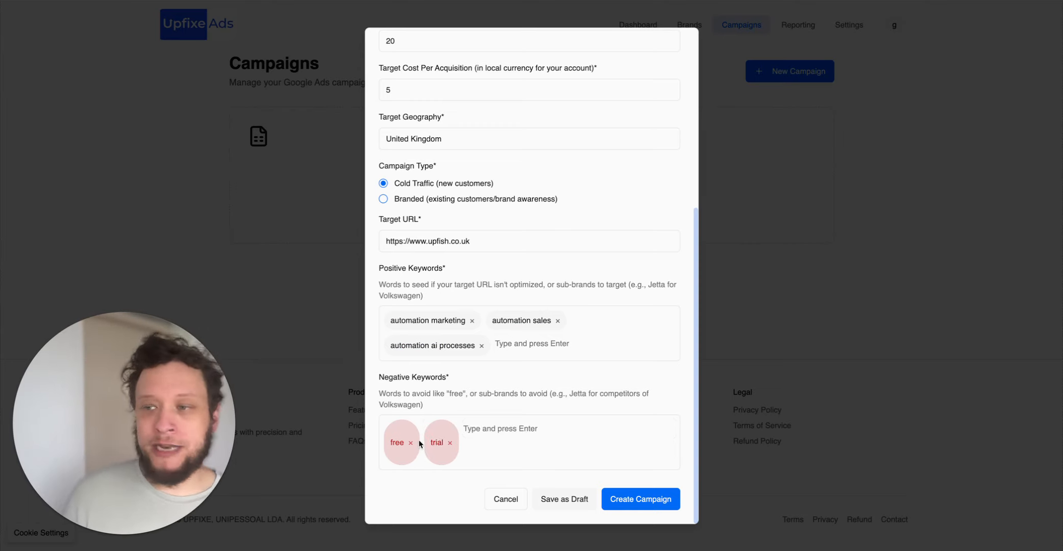
pyautogui.click(449, 443)
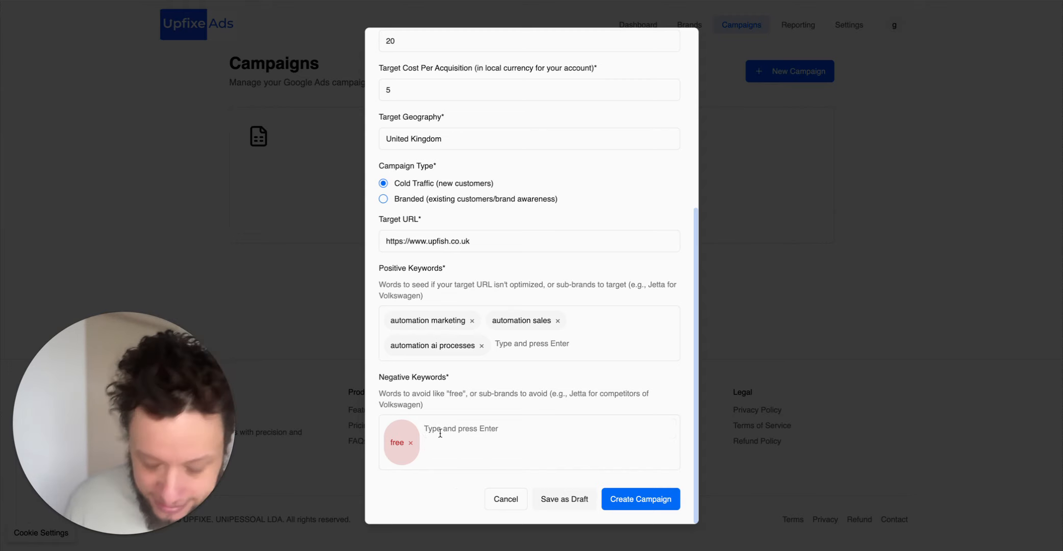
# Step: Try adding "hubspiot" as a competitor negative keyword and remove it again
pyautogui.write('hub')
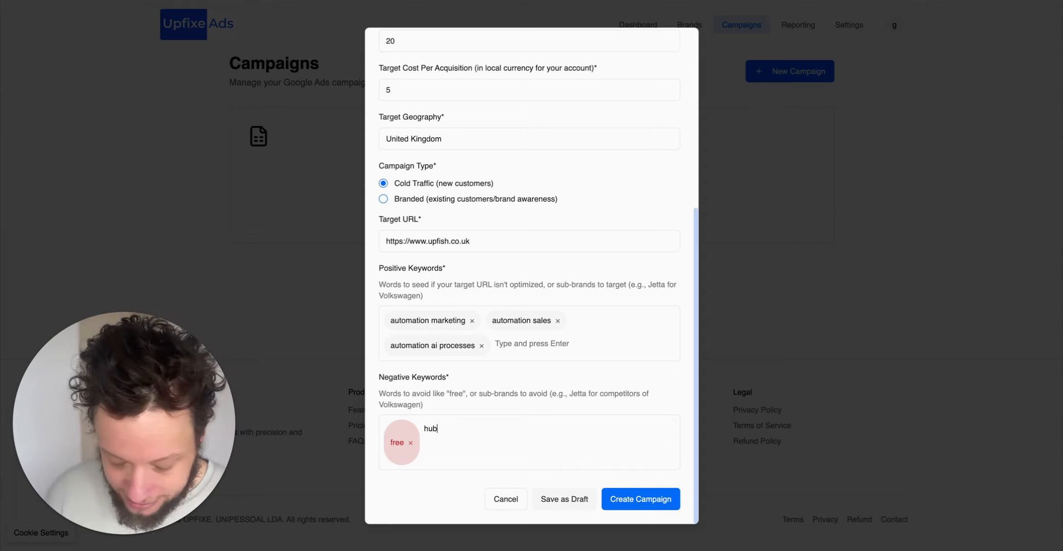
pyautogui.write('spit')
pyautogui.write('ot')
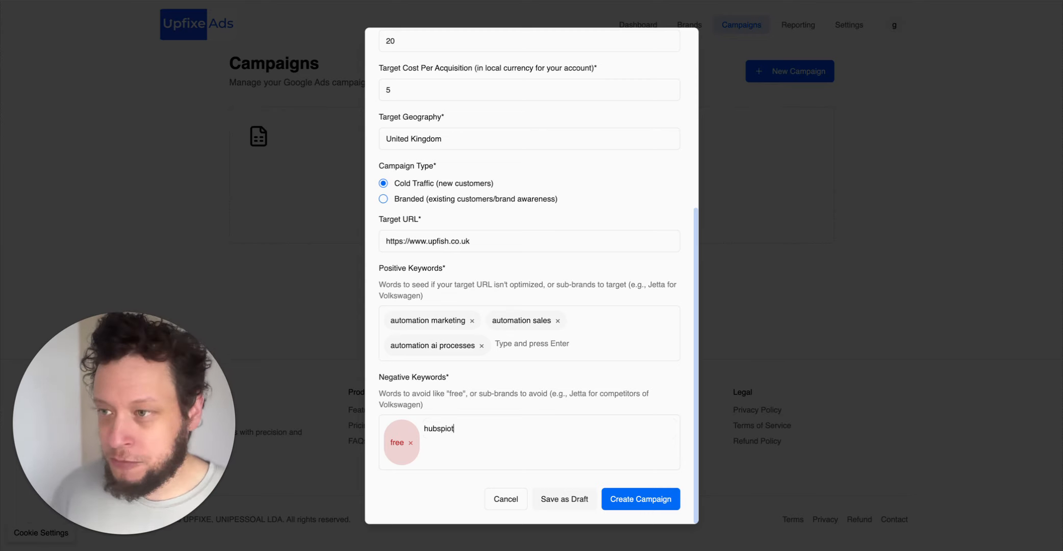
pyautogui.press('Return')
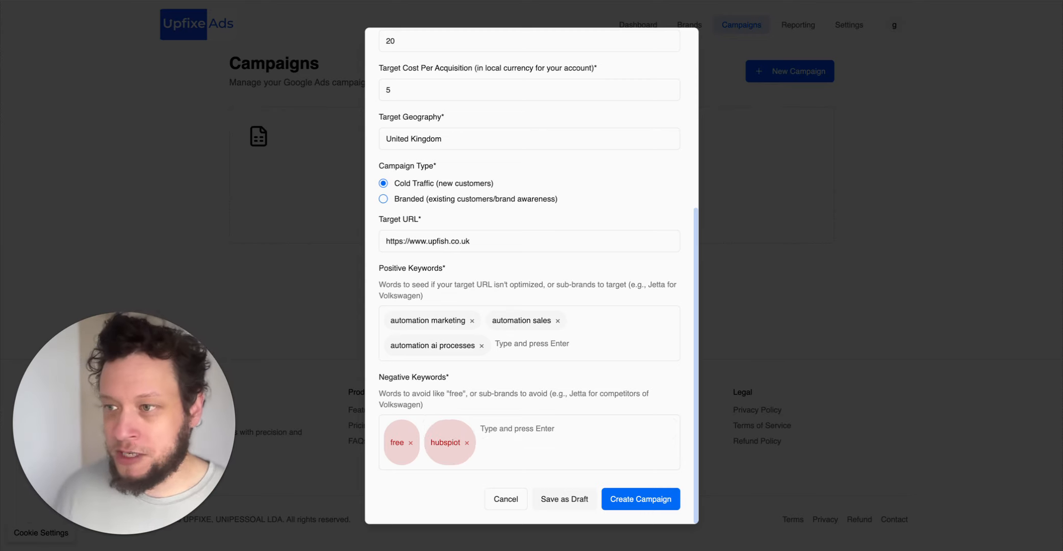
pyautogui.click(467, 443)
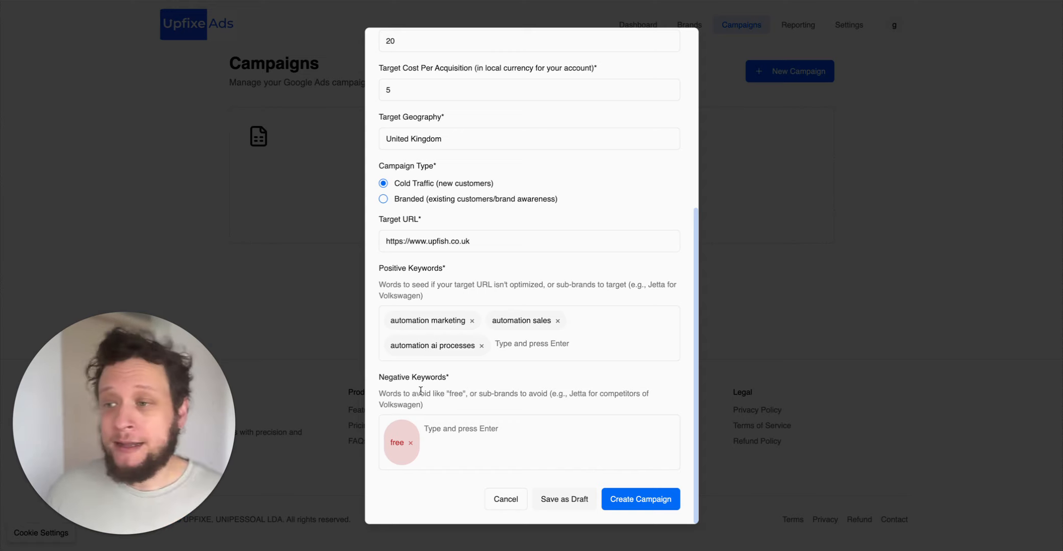
# Step: Clear the partly entered negative keyword and remove "free" from the campaign's negative keywords
pyautogui.moveTo(398, 393); pyautogui.dragTo(489, 395)
pyautogui.click(489, 395)
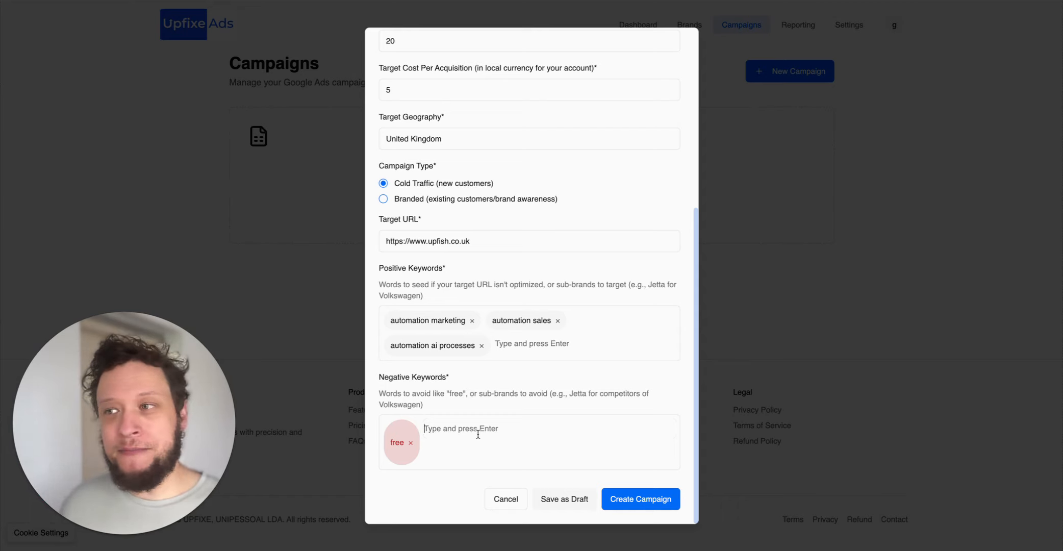
pyautogui.write('beate')
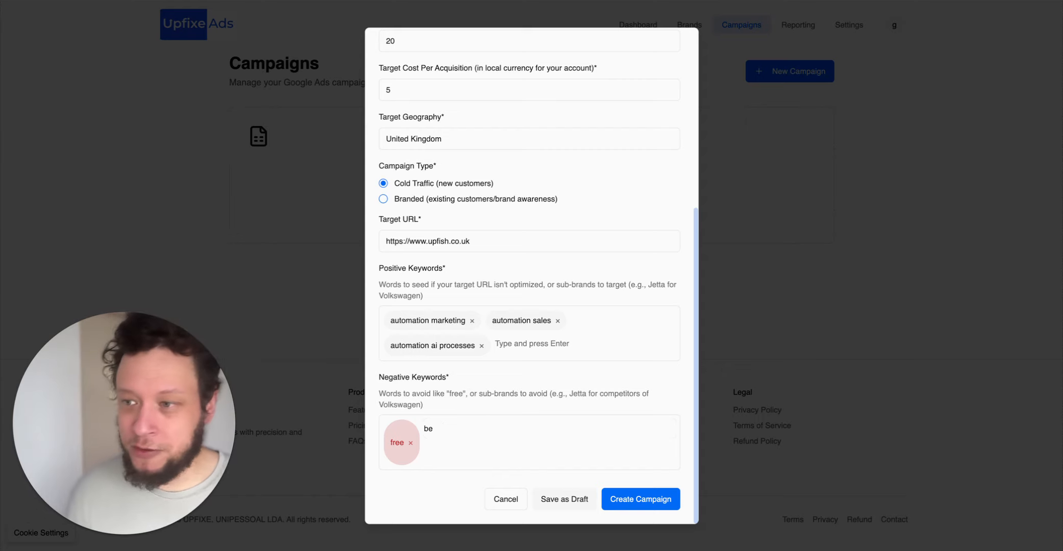
pyautogui.press('BackSpace')
pyautogui.press('BackSpace')
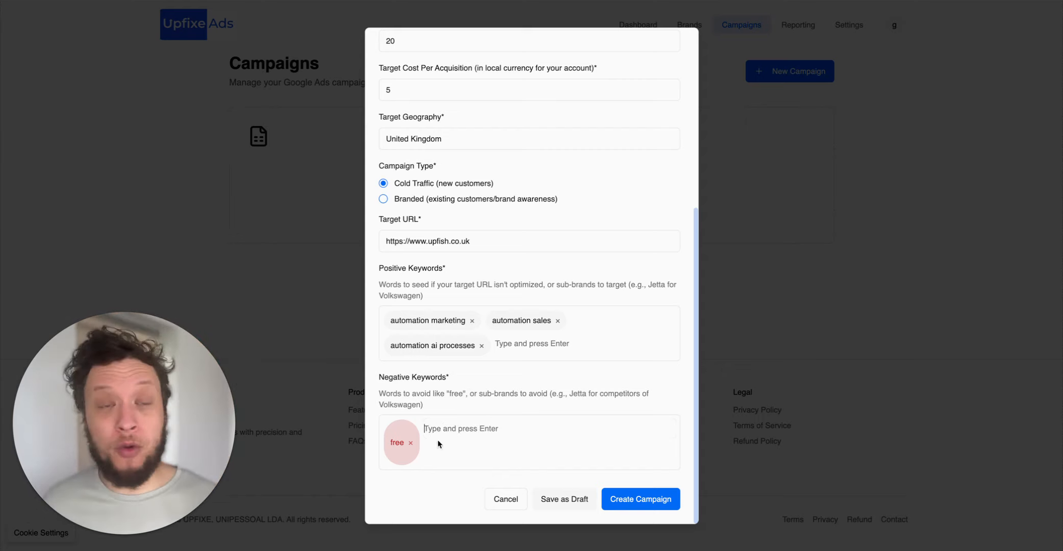
pyautogui.click(411, 442)
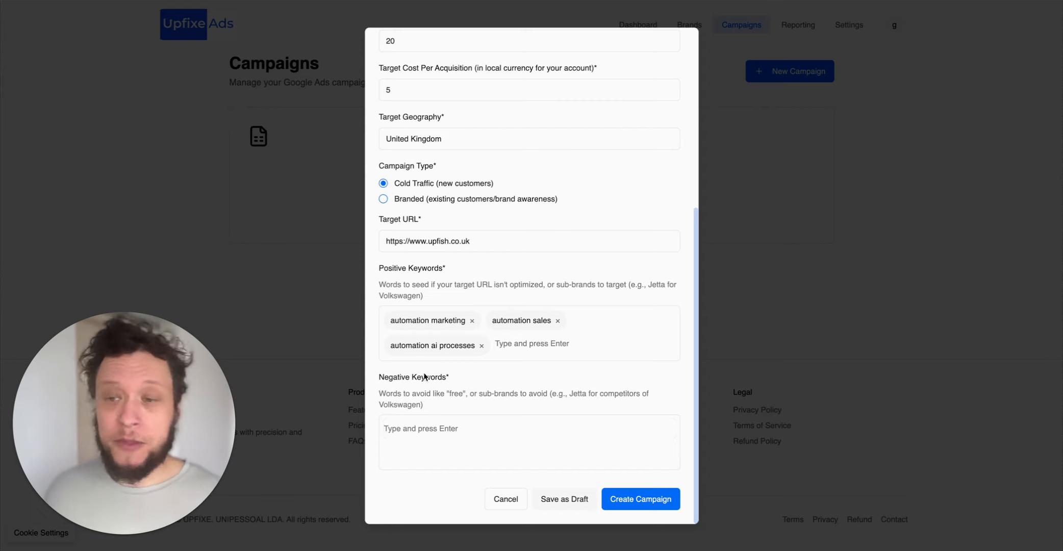
pyautogui.moveTo(414, 379); pyautogui.dragTo(527, 390)
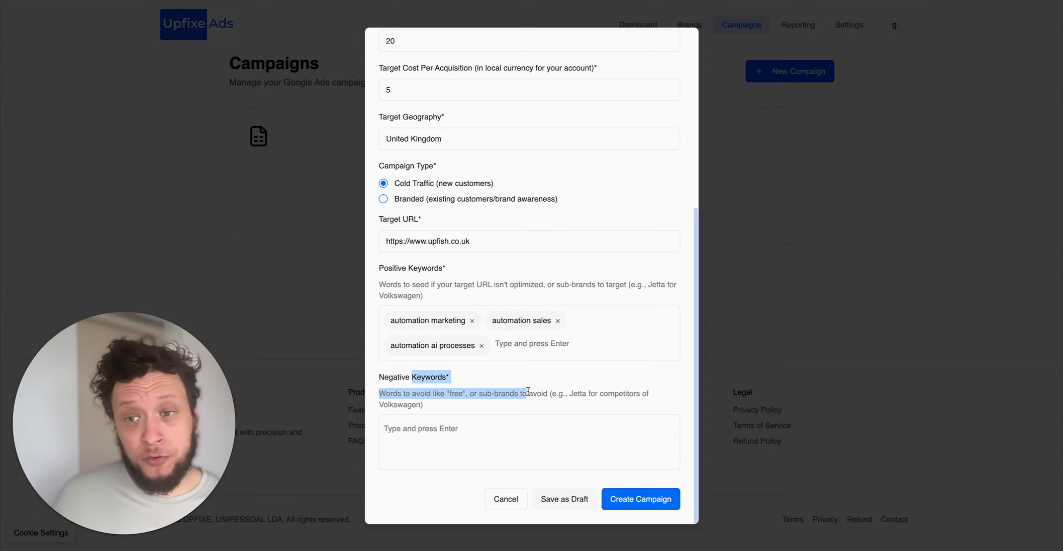
pyautogui.click(512, 428)
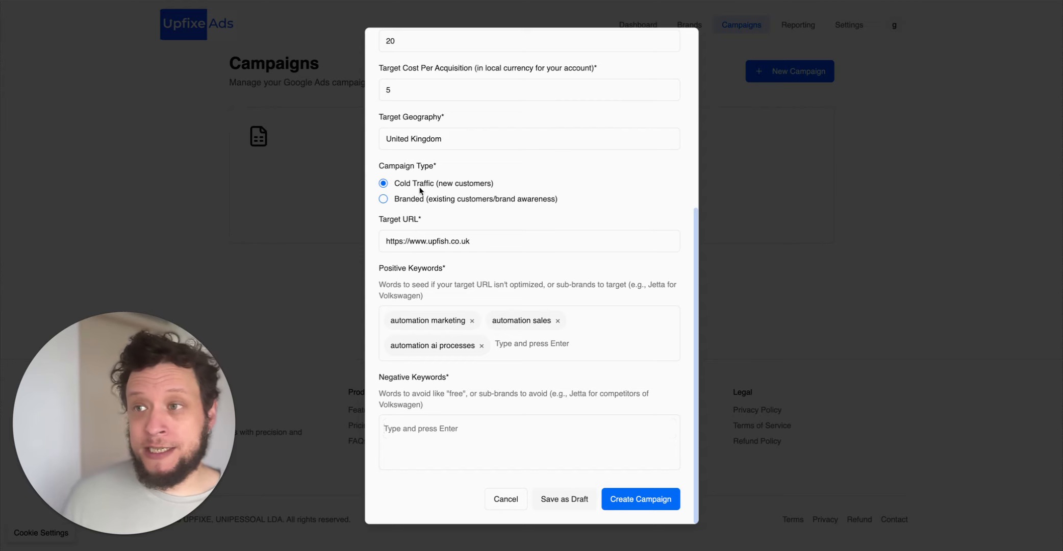
pyautogui.tripleClick(425, 232)
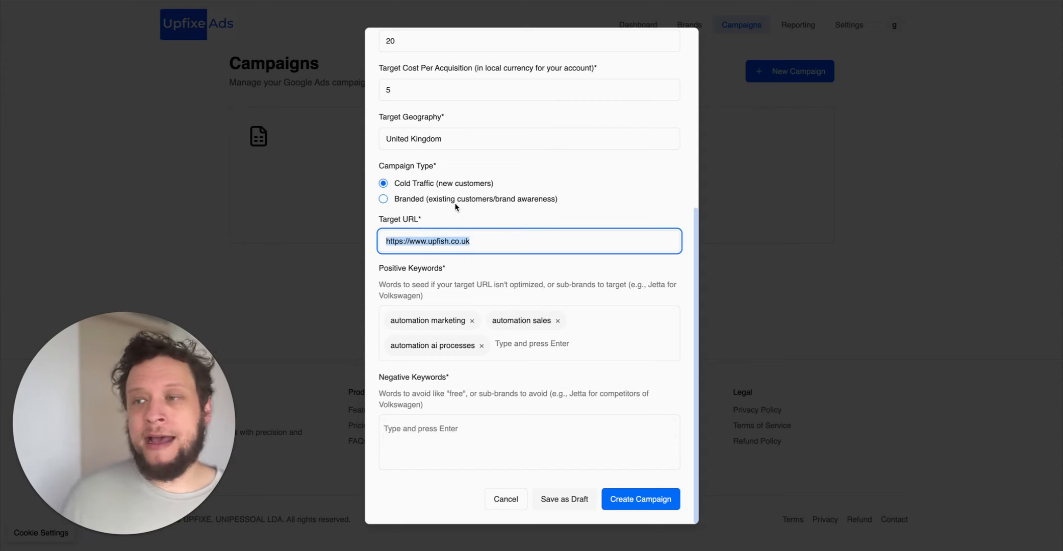
pyautogui.click(648, 342)
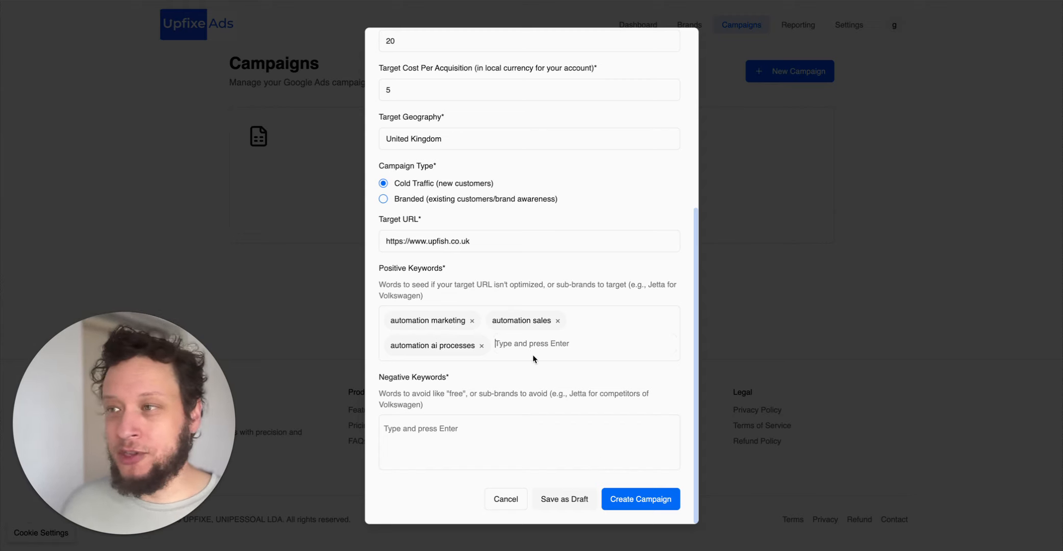
# Step: Add "free" back to the campaign's negative keywords
pyautogui.click(469, 428)
pyautogui.write('fre')
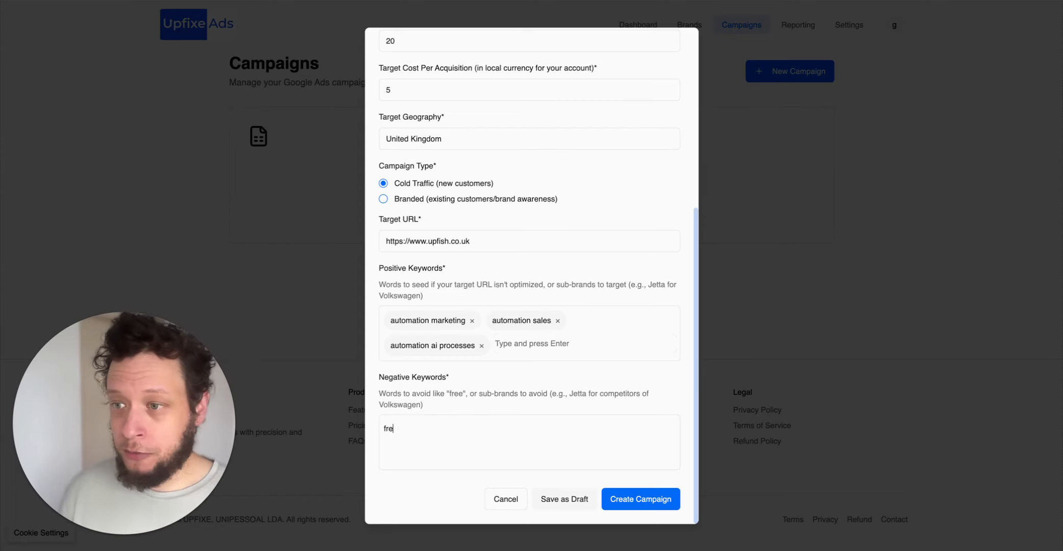
pyautogui.write('e')
pyautogui.press('Return')
# Step: Review the new campaign's name, the available brand options and the campaign goal text, keeping the Google Ads account as the brand
pyautogui.scroll(6, 448, 213)
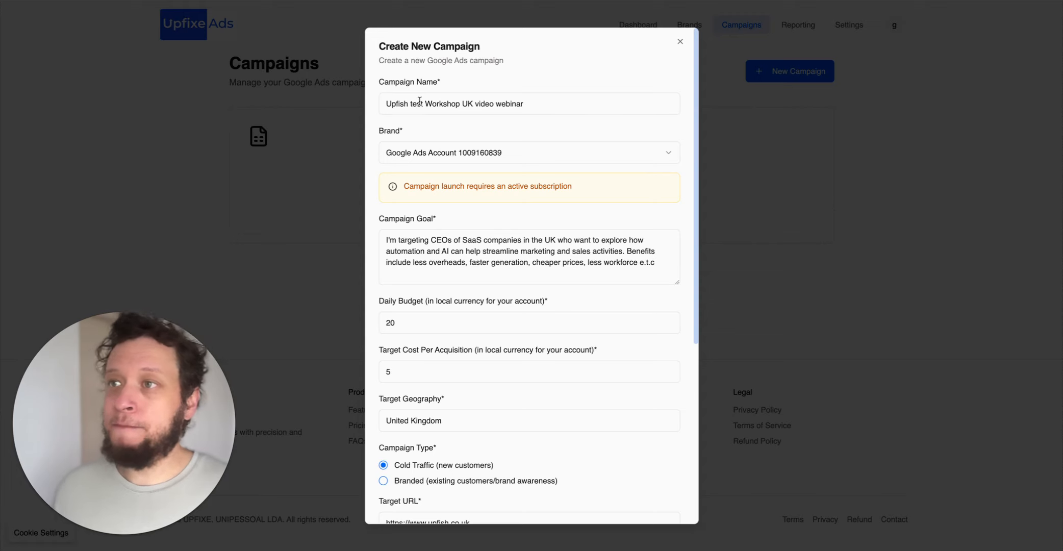
pyautogui.moveTo(526, 101); pyautogui.dragTo(376, 104)
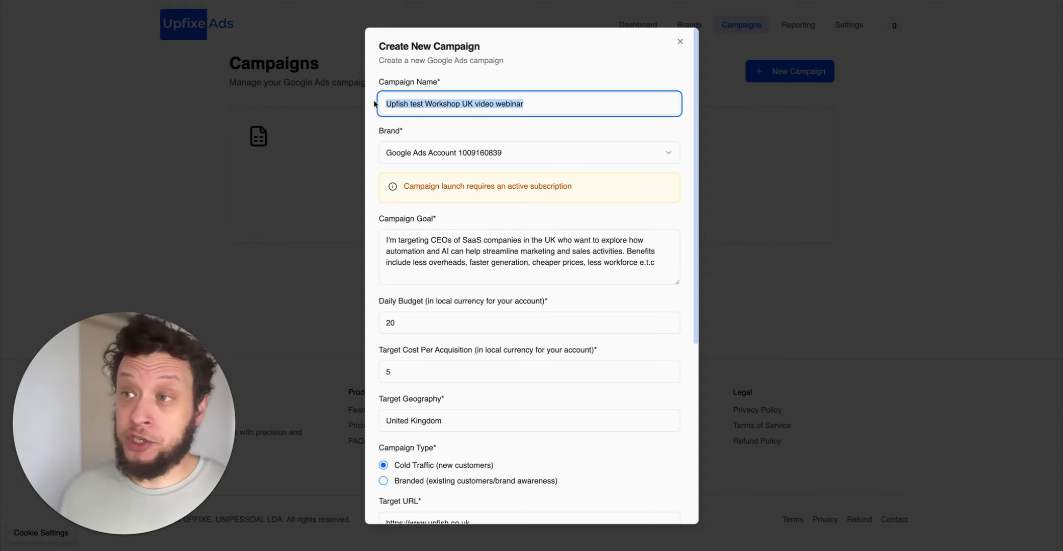
pyautogui.click(460, 160)
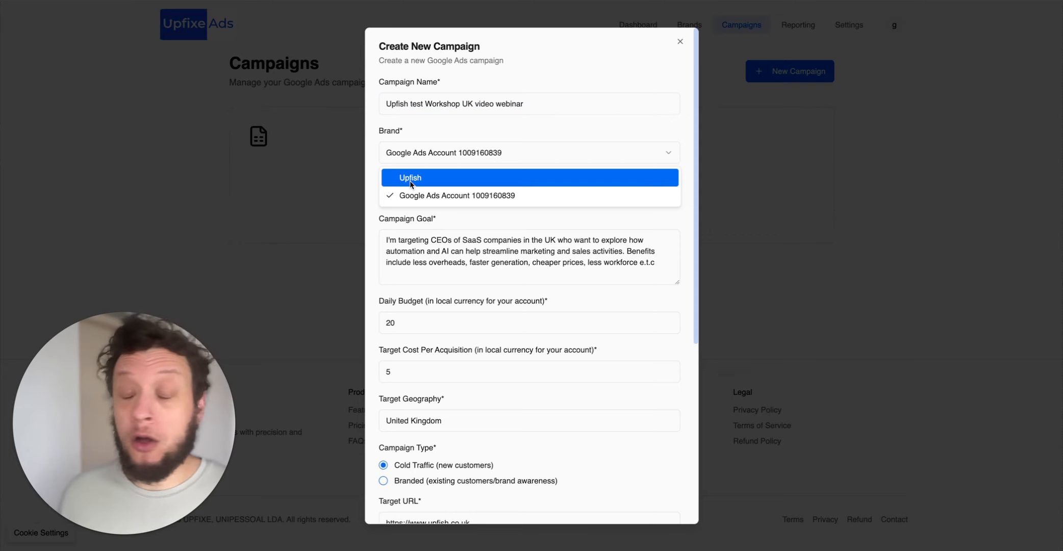
pyautogui.click(439, 200)
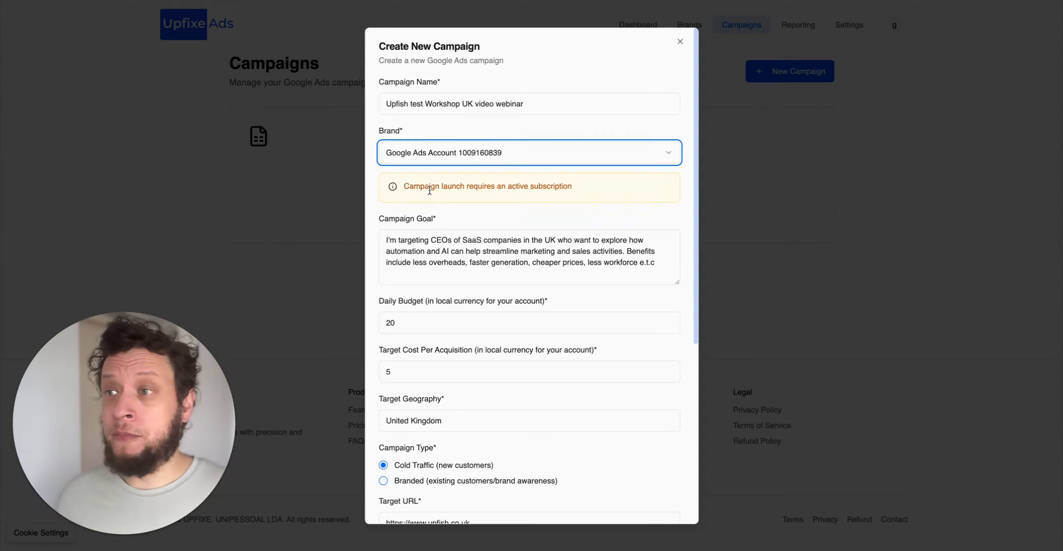
pyautogui.click(423, 233)
pyautogui.scroll(-1, 423, 229)
pyautogui.hotkey('ctrl', 'a')
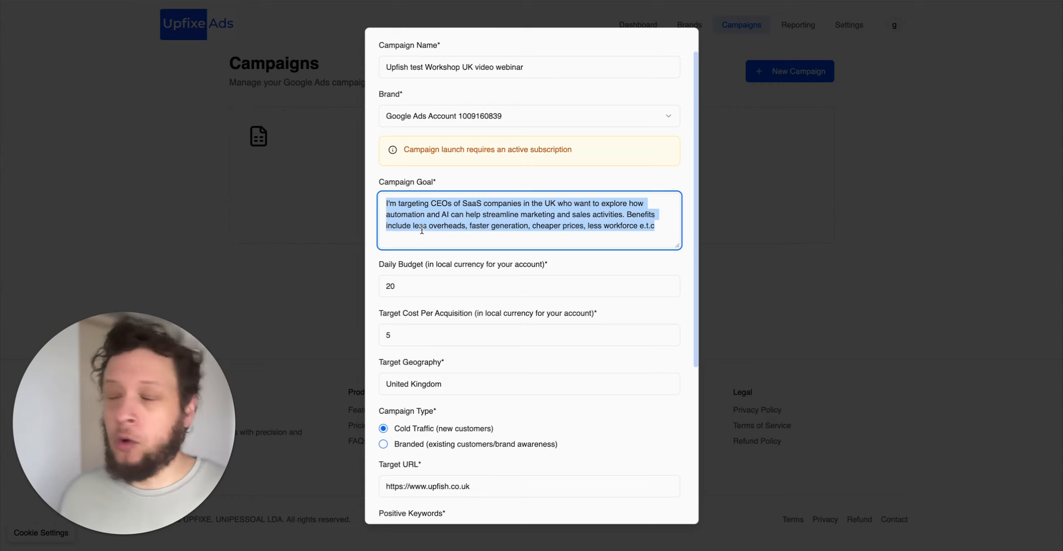
# Step: Check the remaining budget, geography, campaign type, URL and keyword settings, and submit the form to create the campaign
pyautogui.scroll(-1, 434, 219)
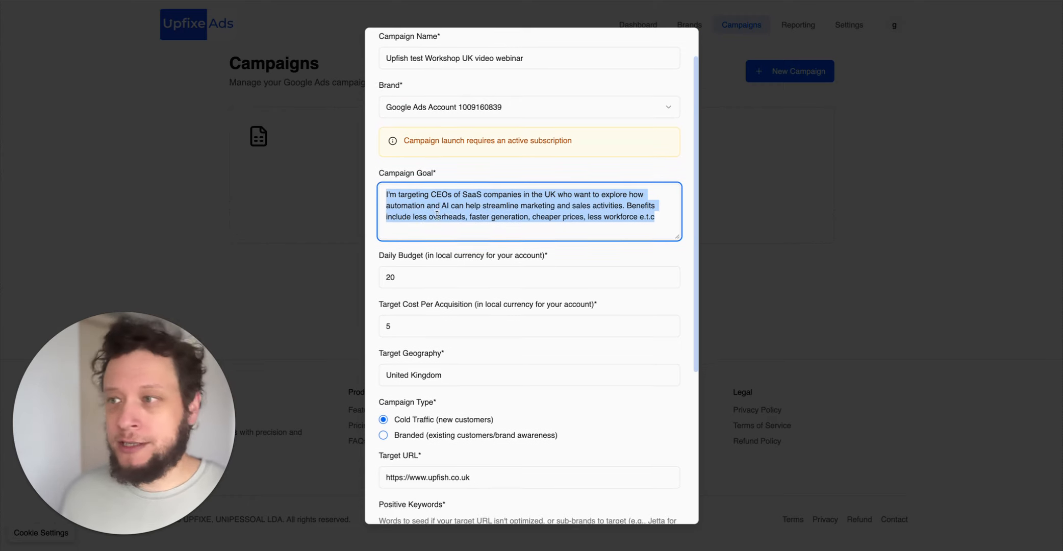
pyautogui.scroll(-5, 432, 261)
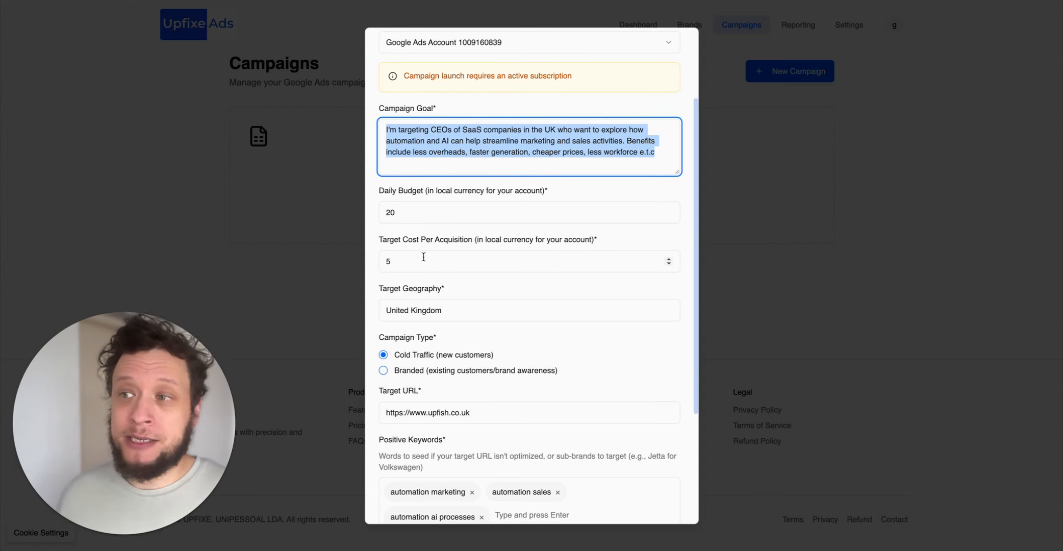
pyautogui.scroll(-2, 426, 236)
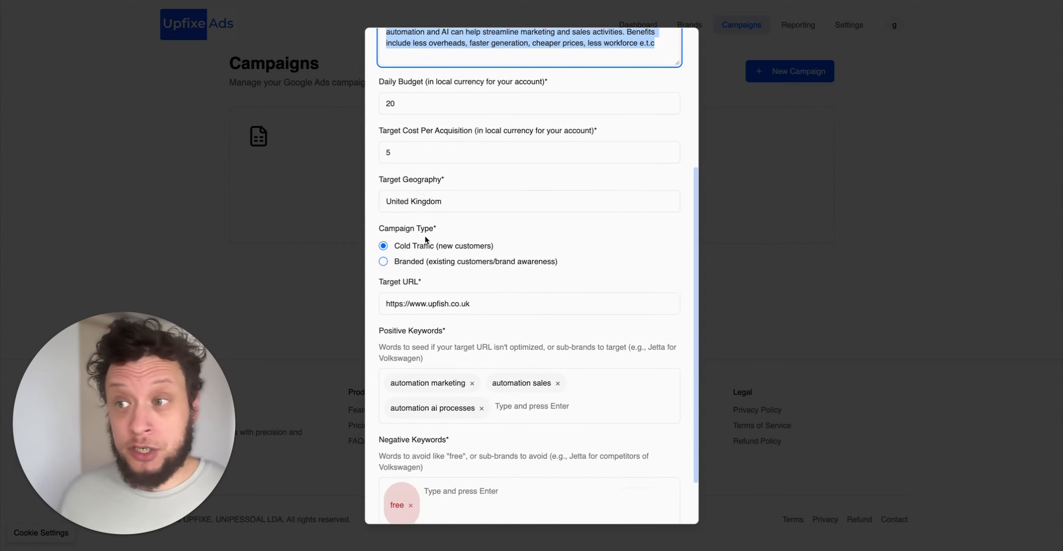
pyautogui.scroll(-2, 421, 248)
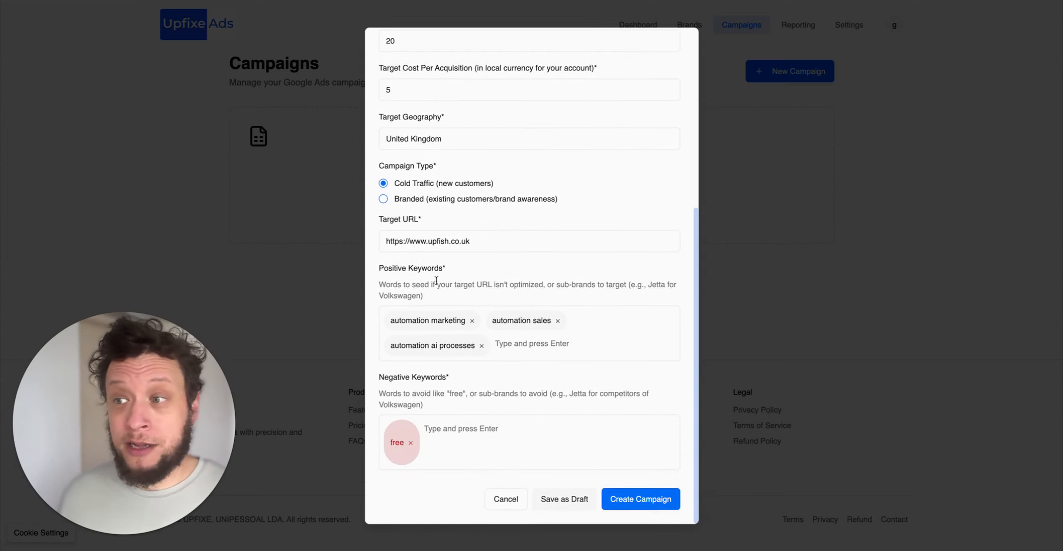
pyautogui.click(641, 500)
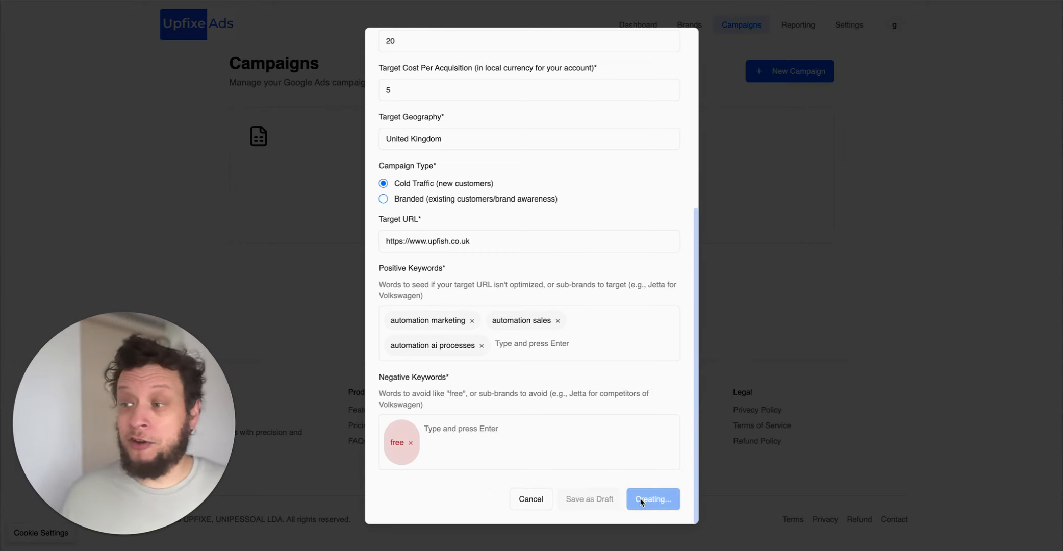